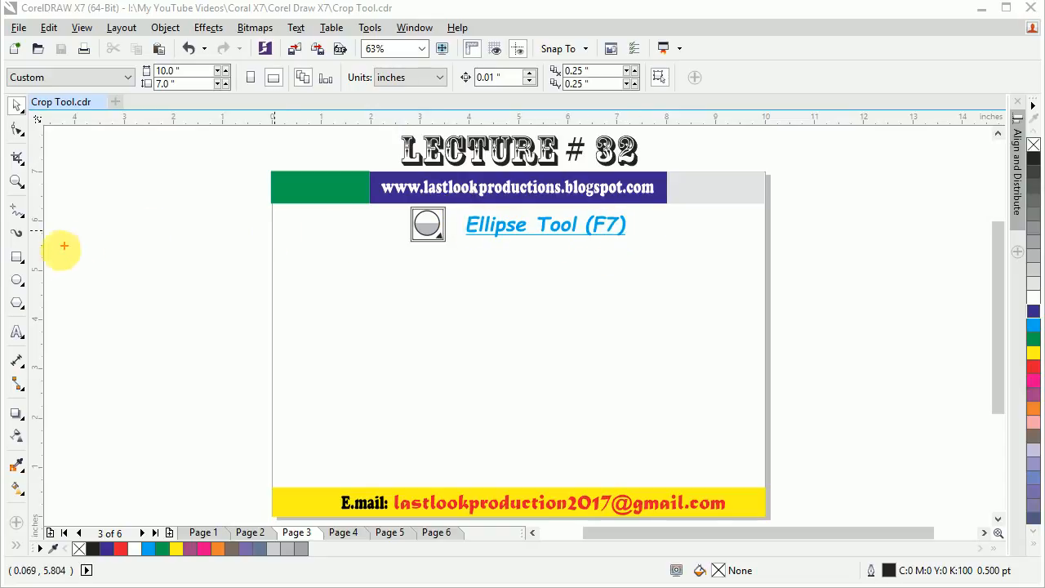
Step: Activate the Ellipse tool and display its available variants
mouse_move(36, 283)
left_mouse_down()
mouse_move(147, 284)
mouse_move(112, 259)
mouse_move(31, 280)
mouse_move(59, 323)
left_mouse_up()
key("Escape")
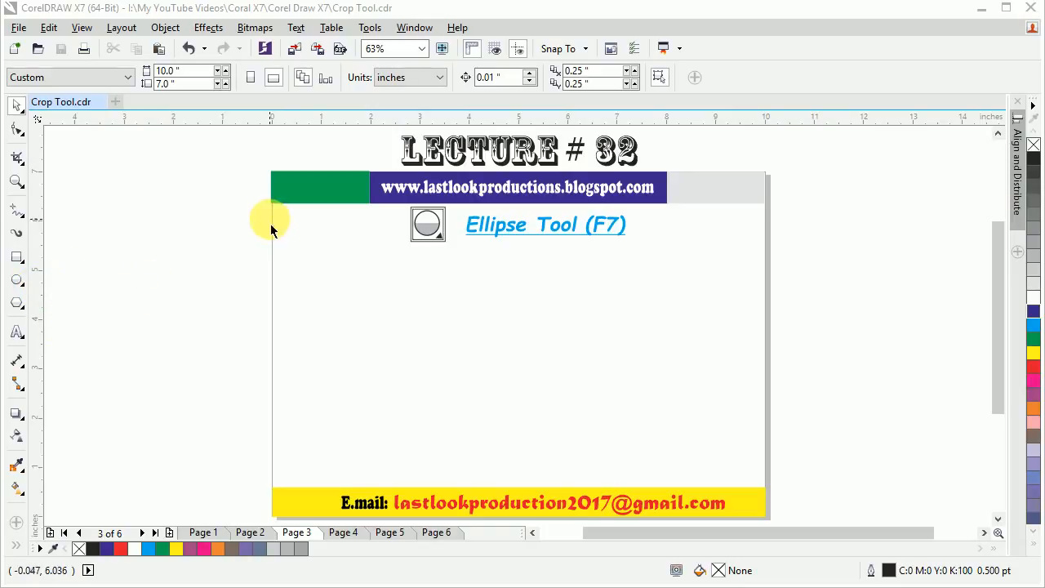
left_click(22, 292)
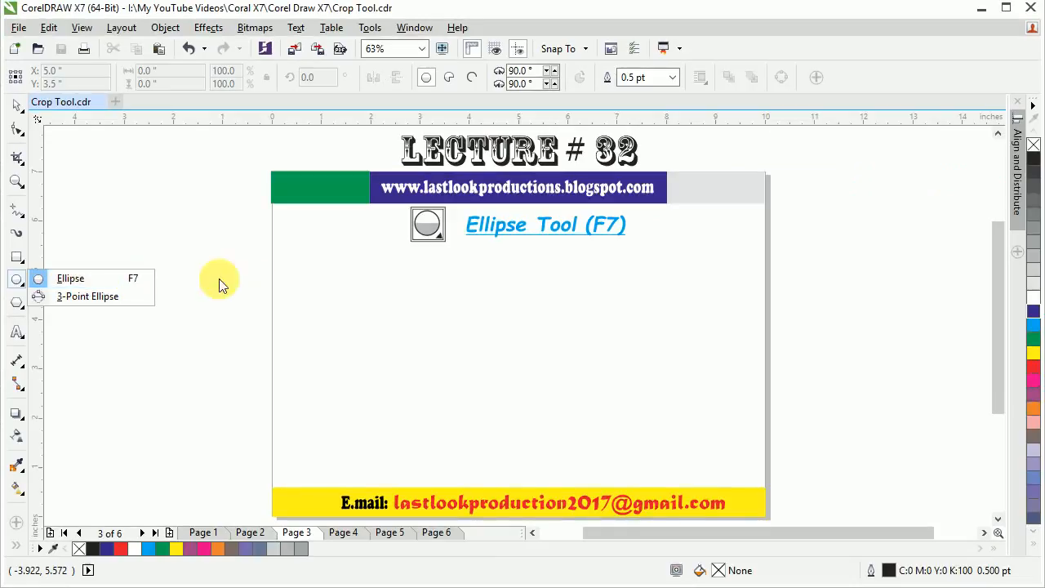
left_click(382, 275)
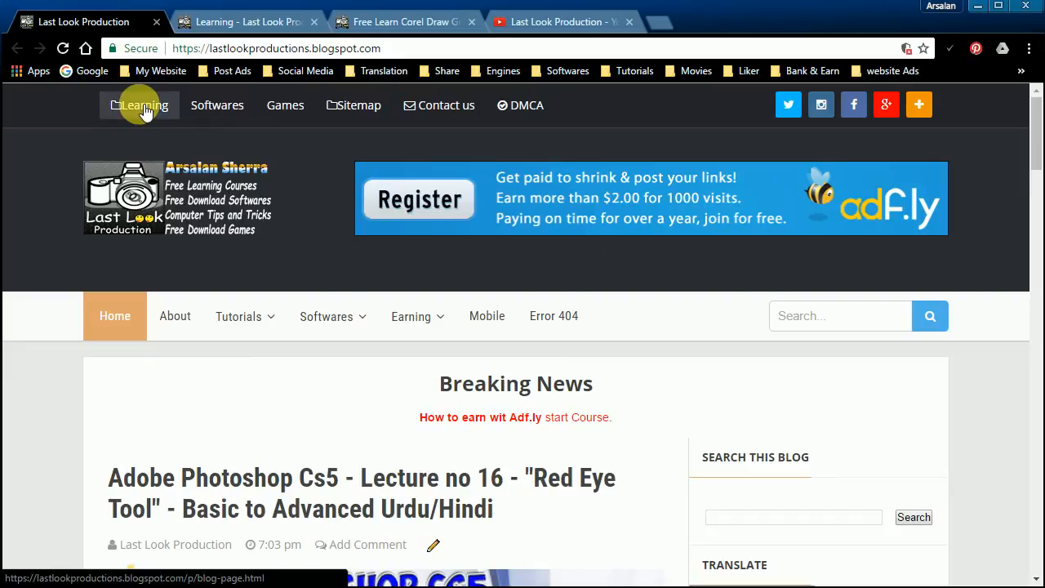
Step: Switch to Chrome and look through the blog's Learning page and the lecture list on the Corel Draw X7 course page
left_click(245, 20)
scroll(475, 408, "down", 5)
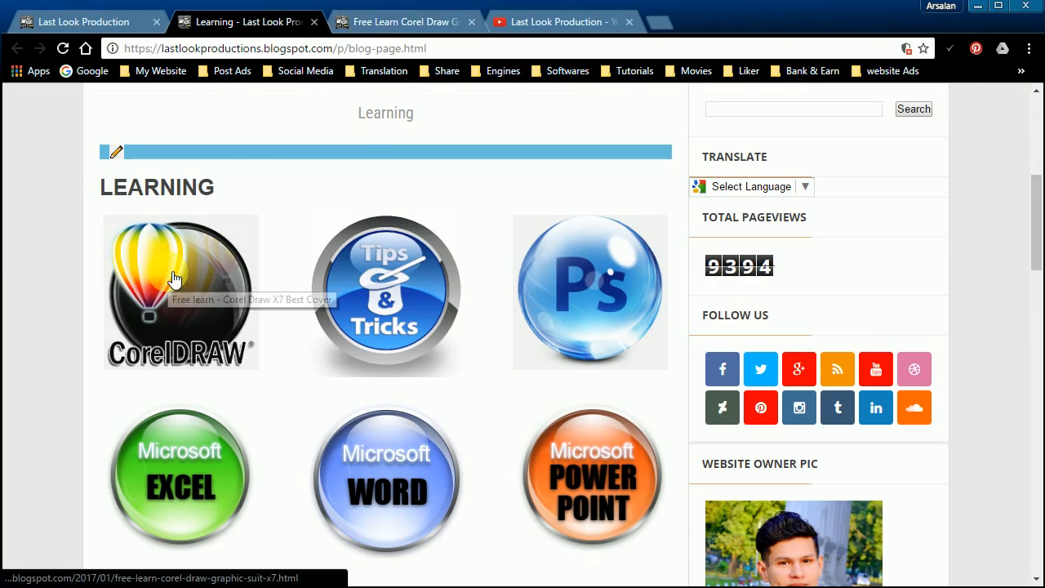
left_click(384, 20)
scroll(322, 343, "down", 15)
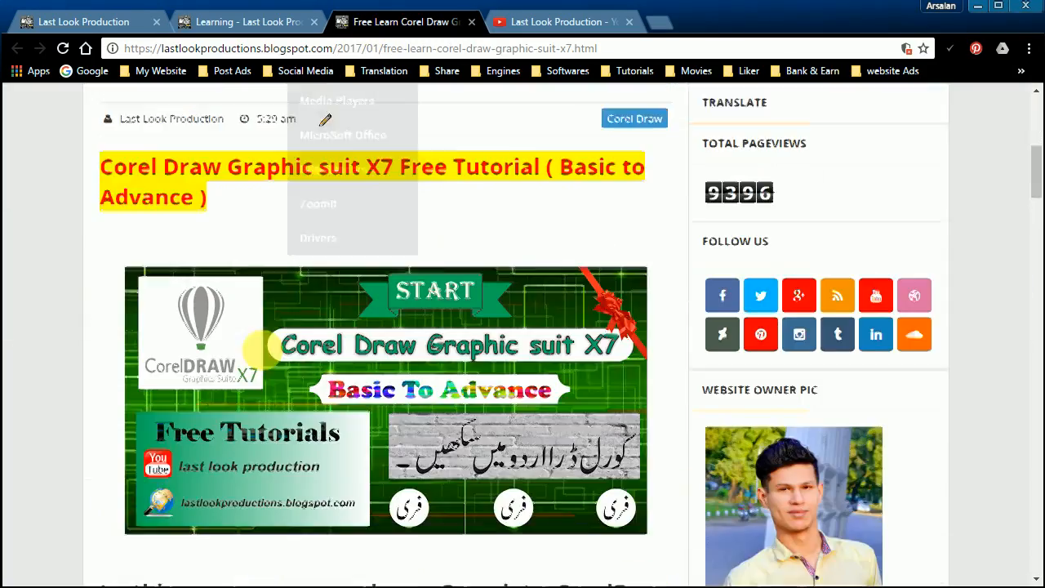
scroll(204, 266, "down", 3)
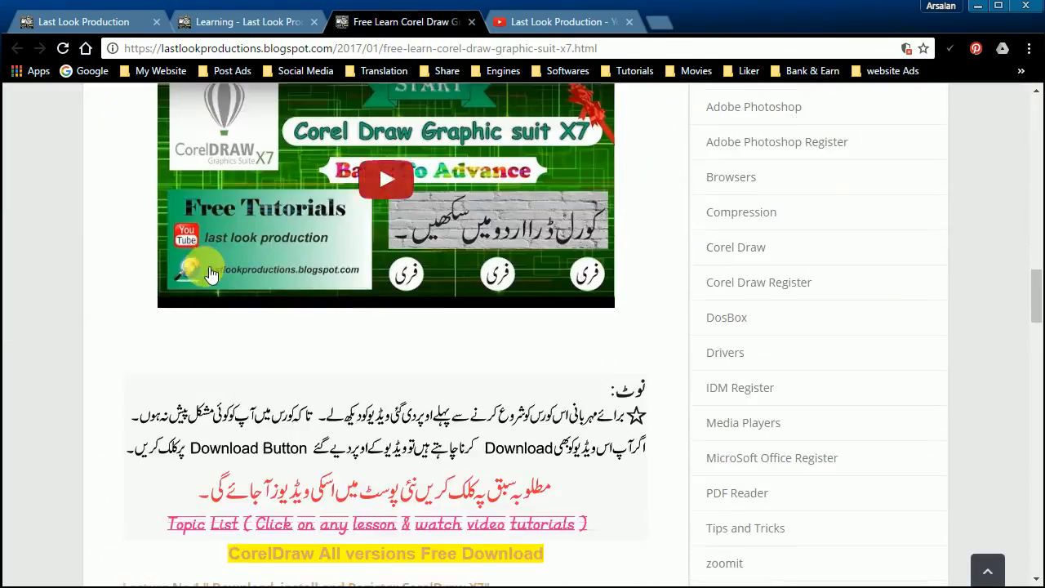
scroll(289, 359, "up", 2)
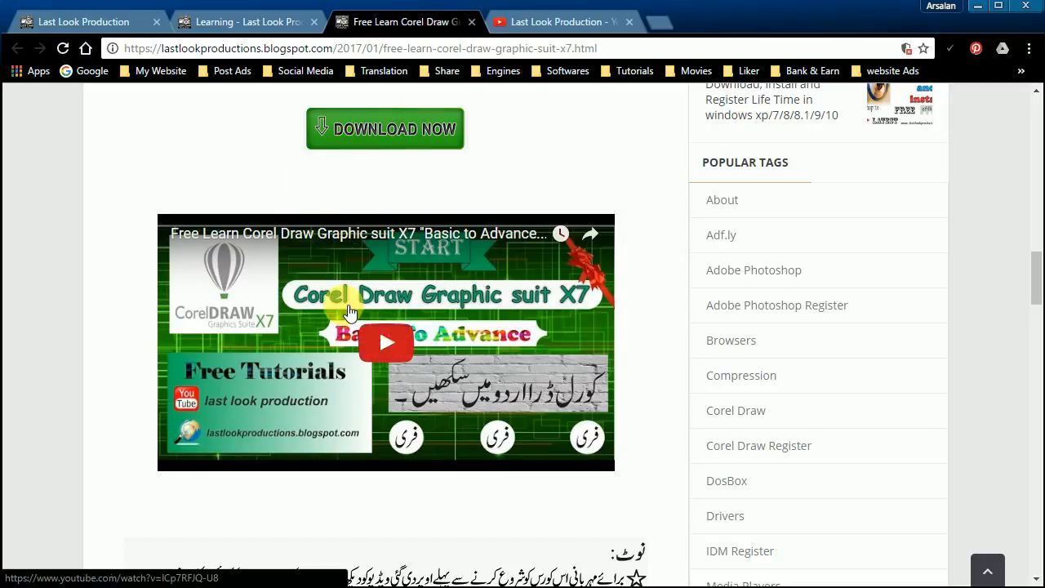
scroll(196, 336, "down", 5)
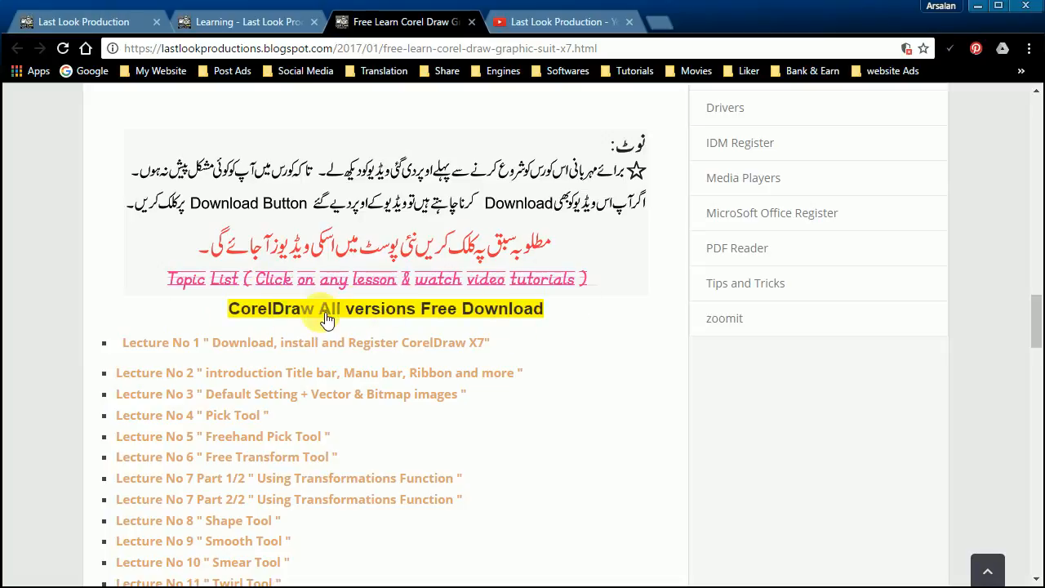
scroll(82, 303, "down", 9)
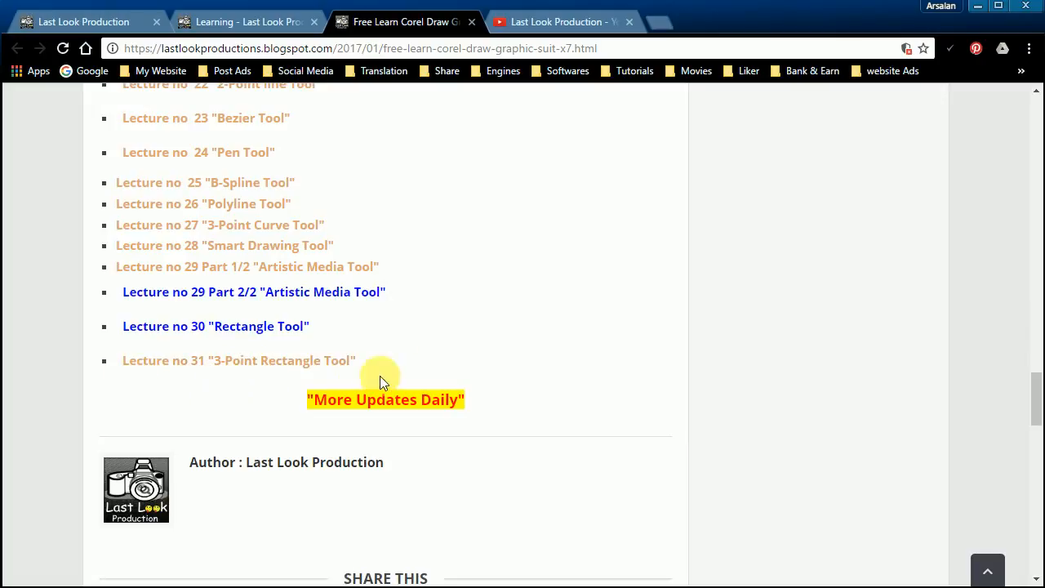
Step: Examine the comment section and footer contact details of the course page, then return to its beginning
scroll(730, 353, "down", 10)
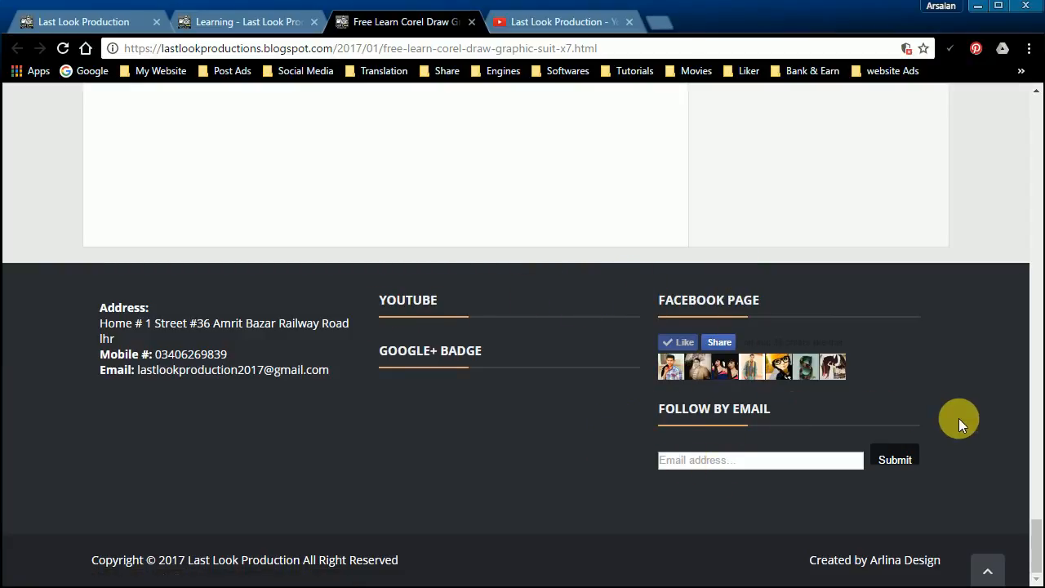
scroll(959, 420, "up", 1)
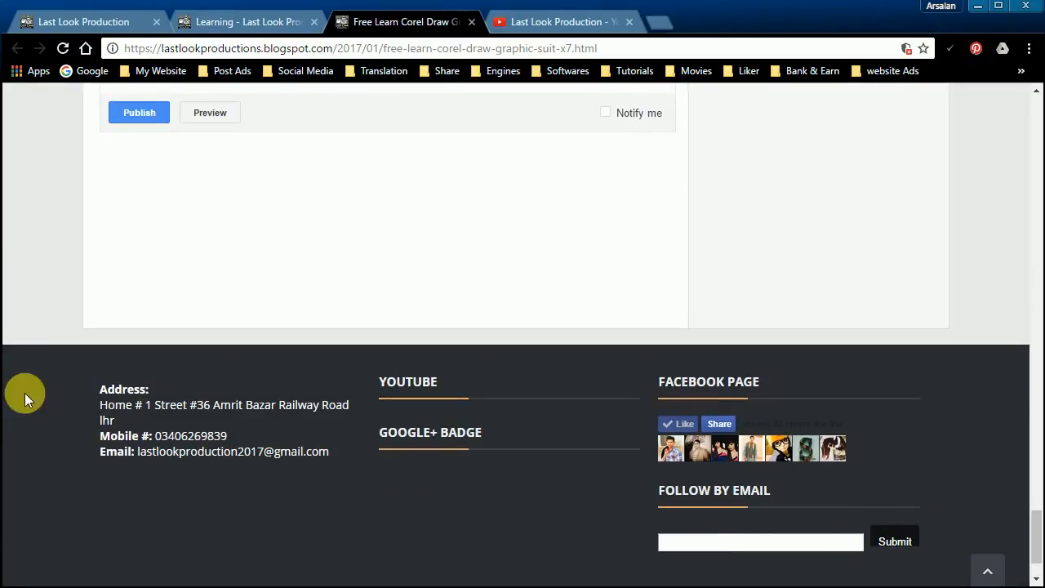
scroll(57, 339, "up", 1)
scroll(997, 578, "up", 1)
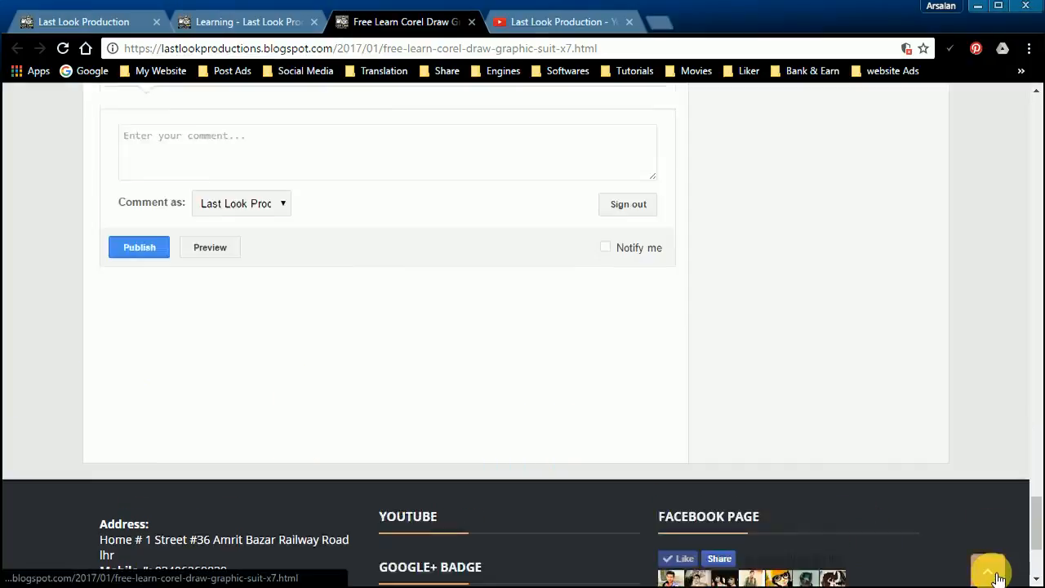
left_click(997, 578)
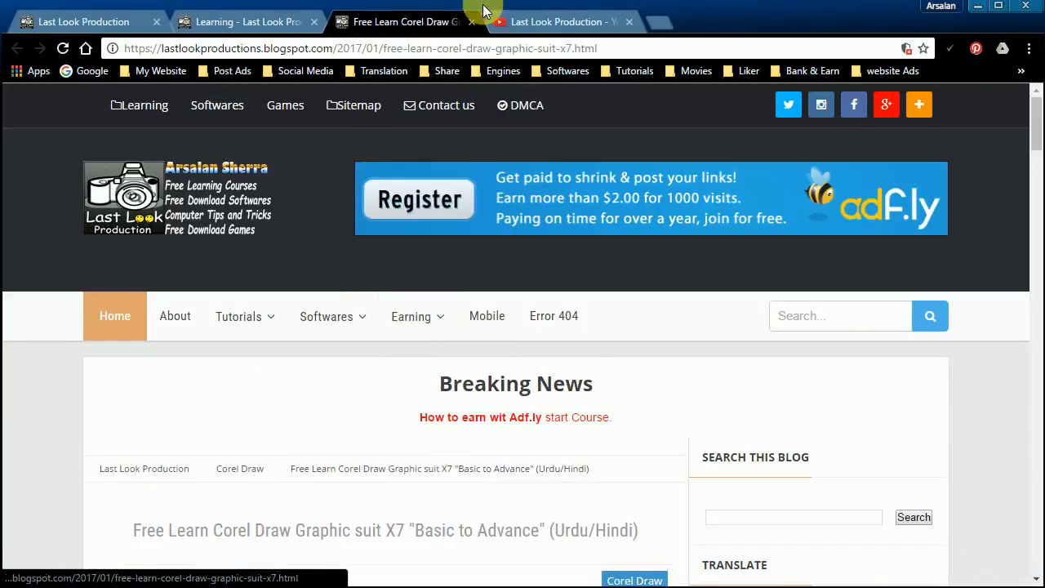
Step: Look through the Last Look Production YouTube channel, including its banner, subscribe option, playlists, uploads and popular uploads
left_click(525, 24)
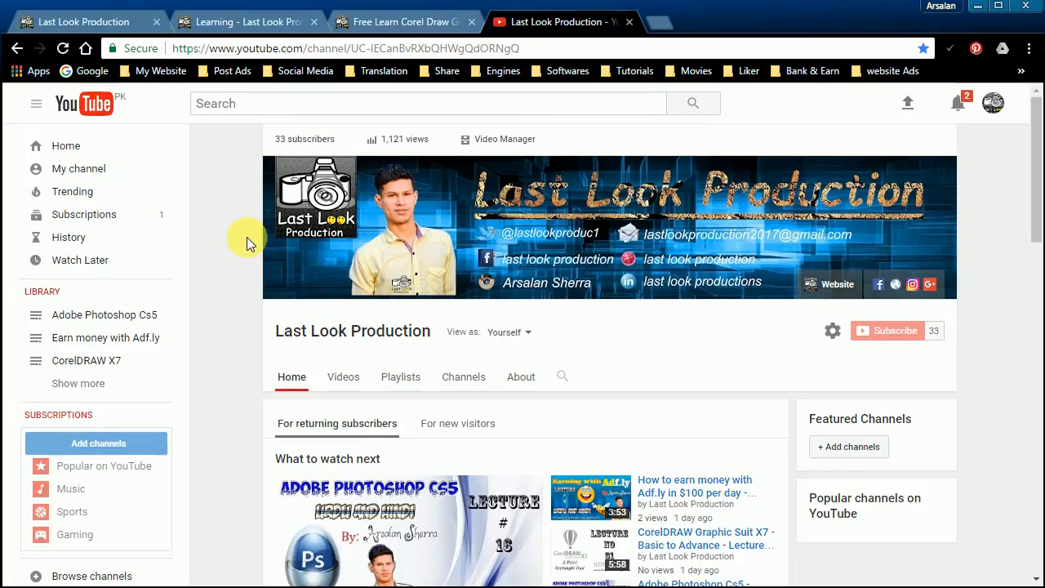
left_click_drag(259, 124, 958, 390)
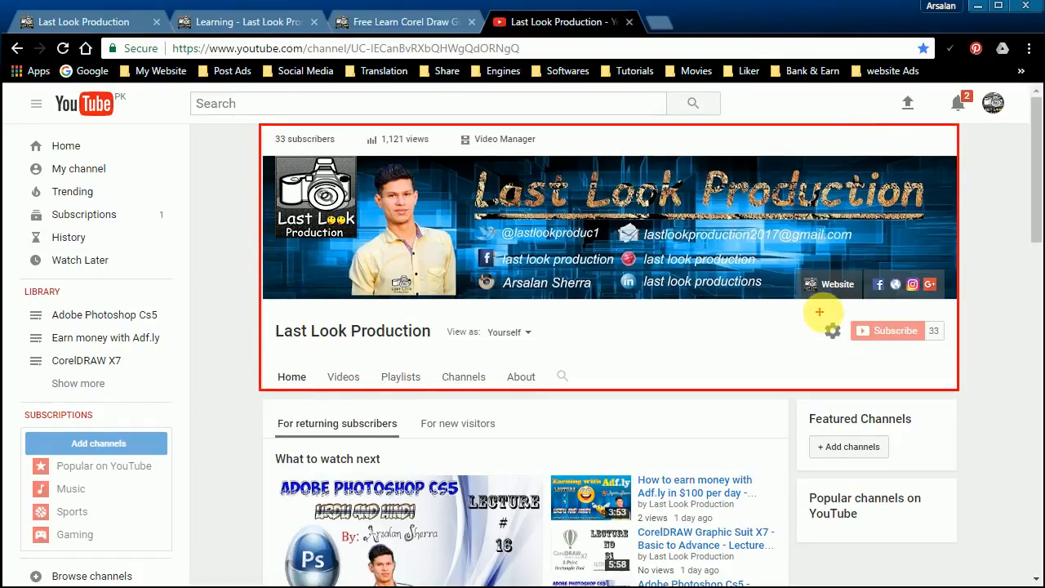
left_click_drag(822, 312, 941, 341)
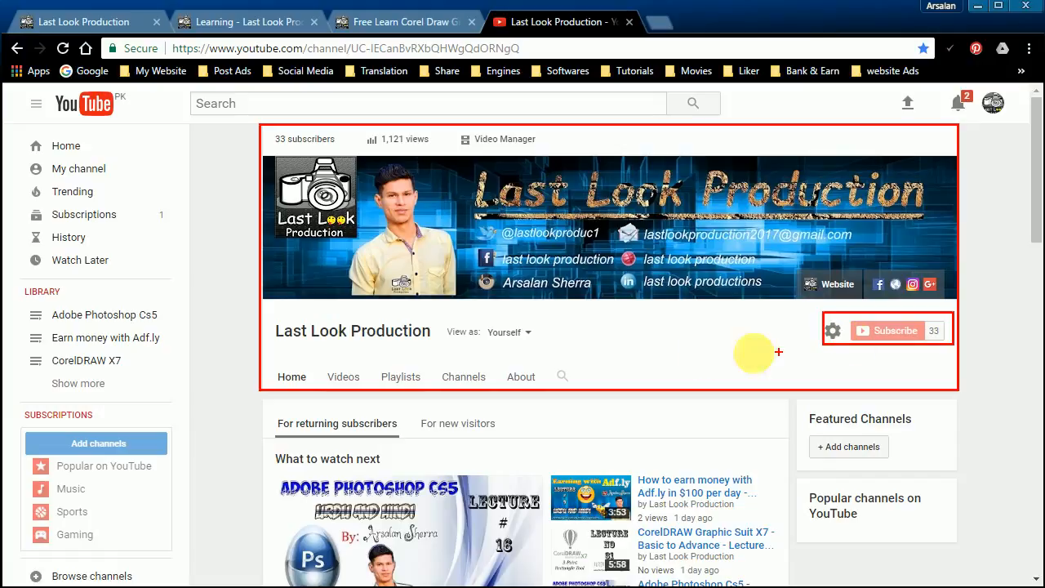
key("Escape")
scroll(235, 400, "down", 5)
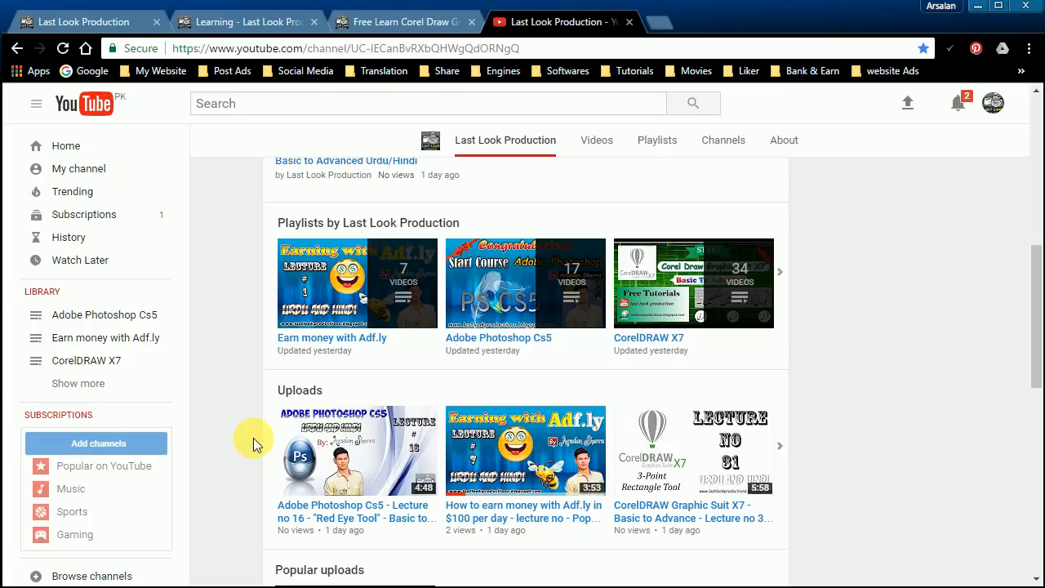
scroll(253, 437, "down", 5)
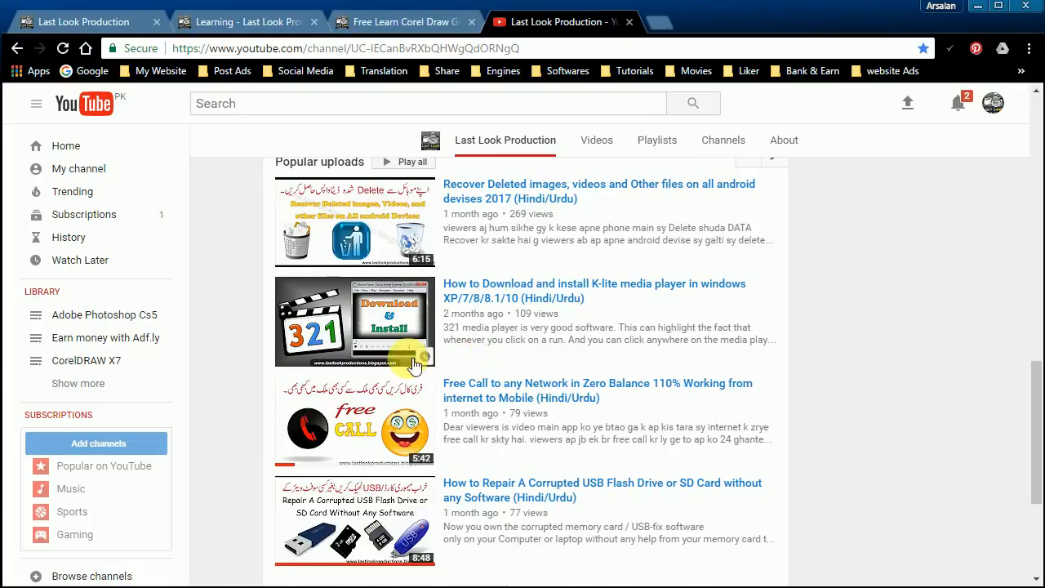
scroll(411, 351, "up", 6)
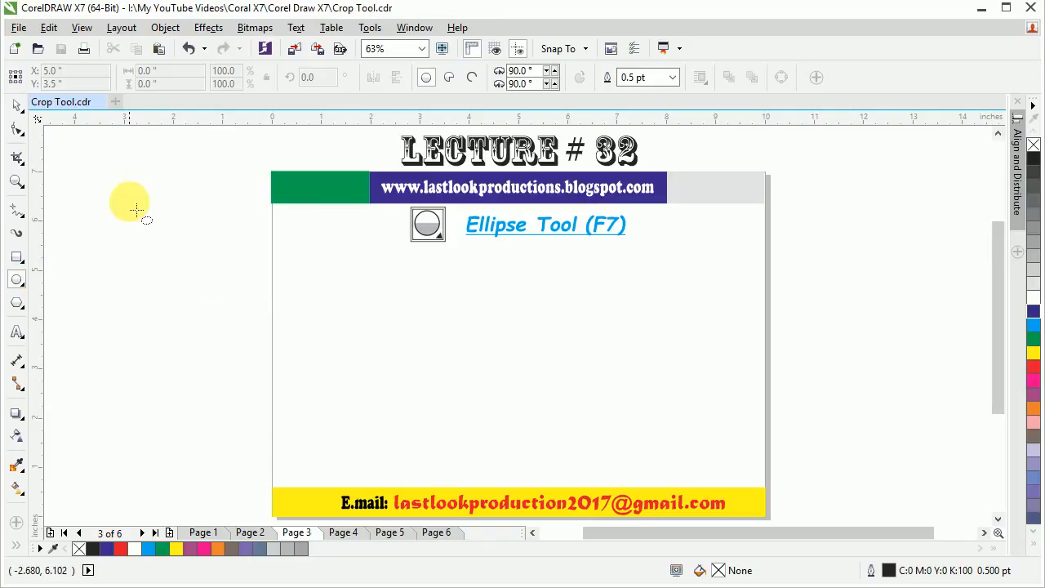
Step: Switch to CorelDRAW and draw two wide ellipses, one above the other, crossed by a tall ellipse about 2.05 by 4.21 inches
left_click(17, 105)
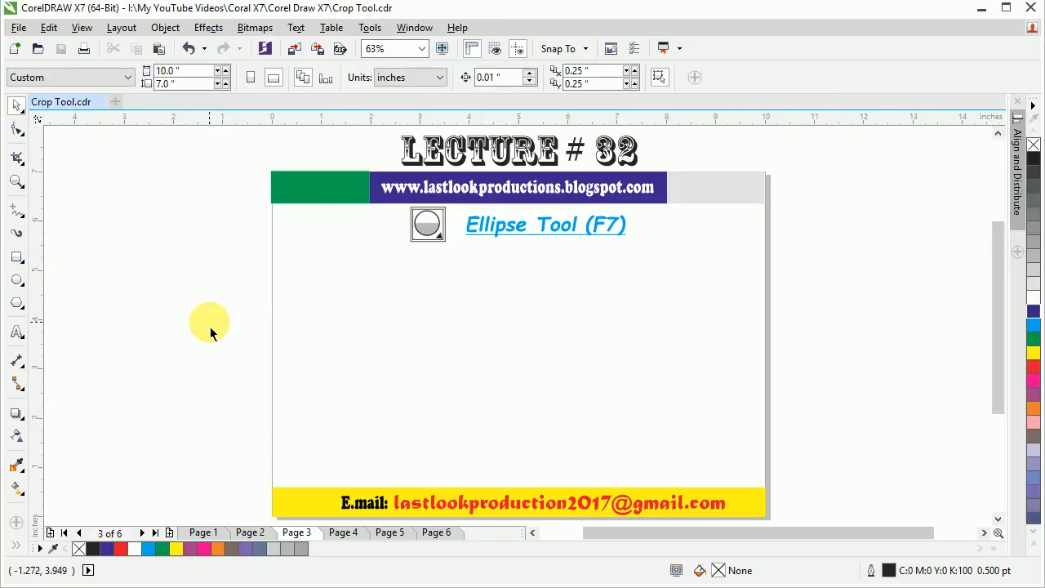
key("F7")
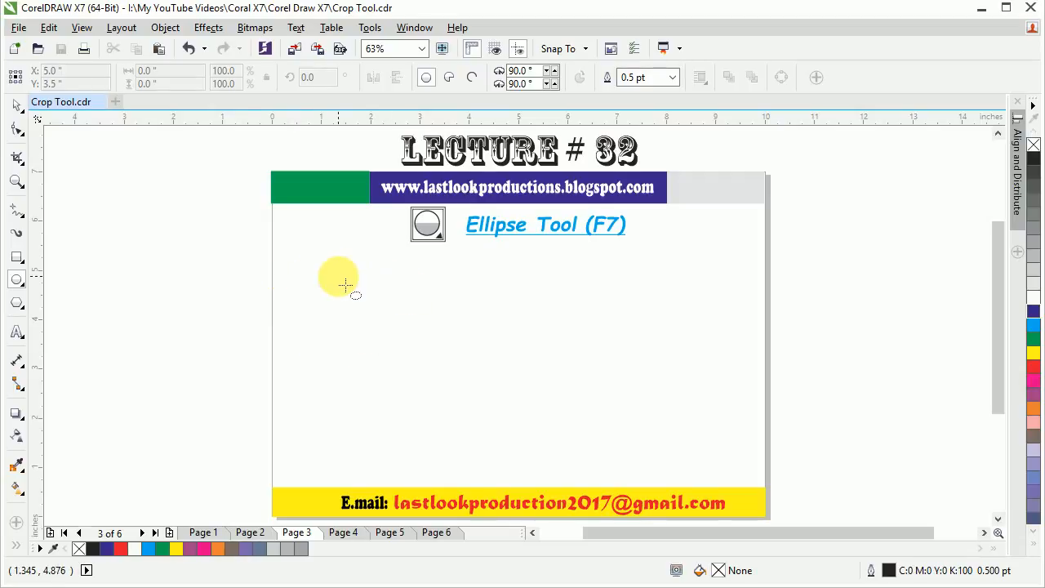
left_click_drag(332, 278, 738, 360)
left_click_drag(340, 379, 375, 391)
left_click_drag(463, 415, 732, 462)
left_click_drag(495, 258, 600, 472)
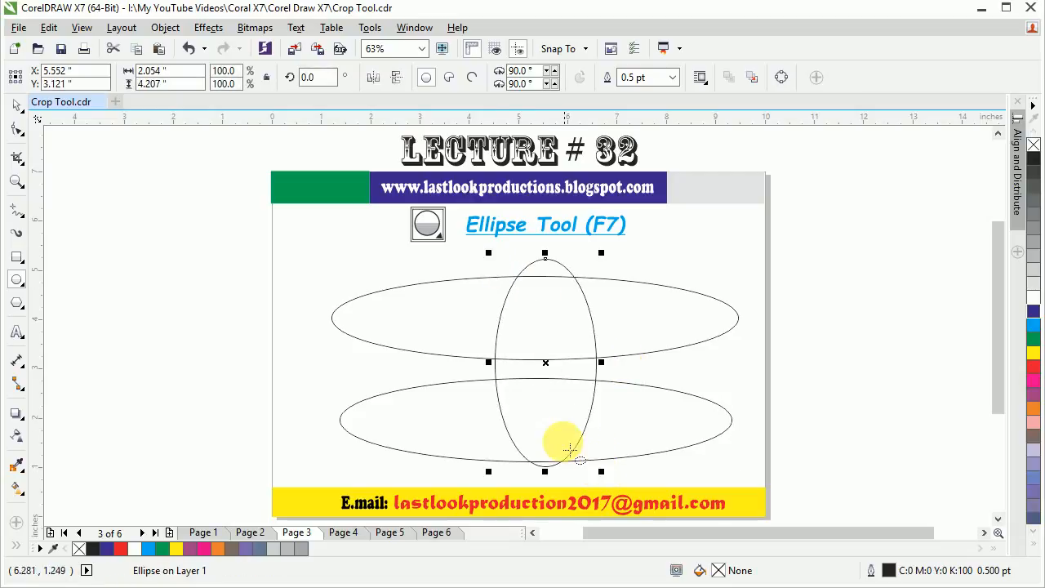
Step: Undo the three drawn ellipses and cancel the offered file download
key("ctrl+z")
key("ctrl+z")
key("ctrl+z")
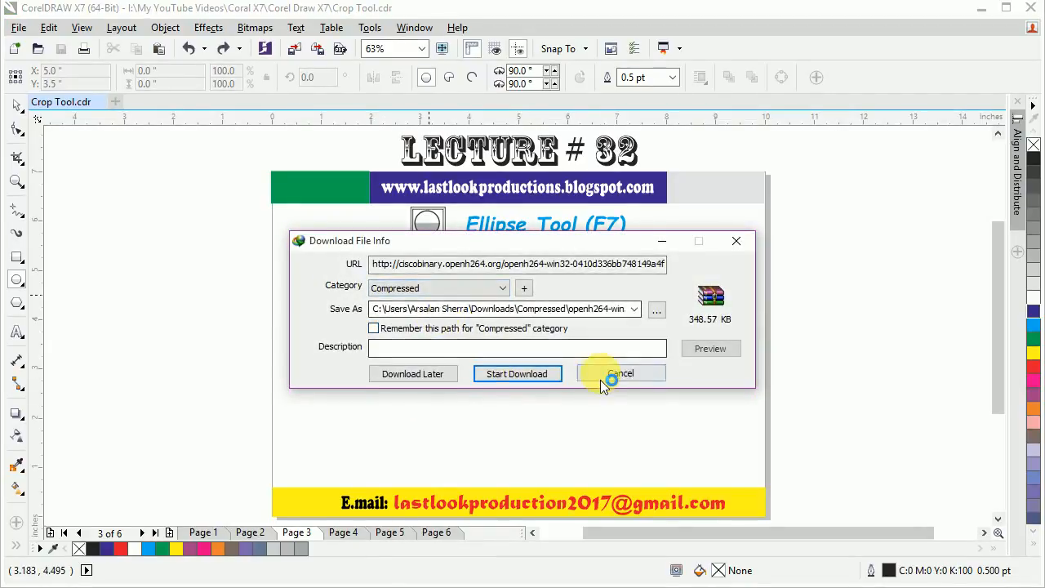
left_click(619, 375)
Step: Draw a perfect circle about 3.94 inches in diameter in the middle of the page
left_click(561, 387)
left_click_drag(399, 285, 591, 315)
left_click_drag(498, 387, 505, 369)
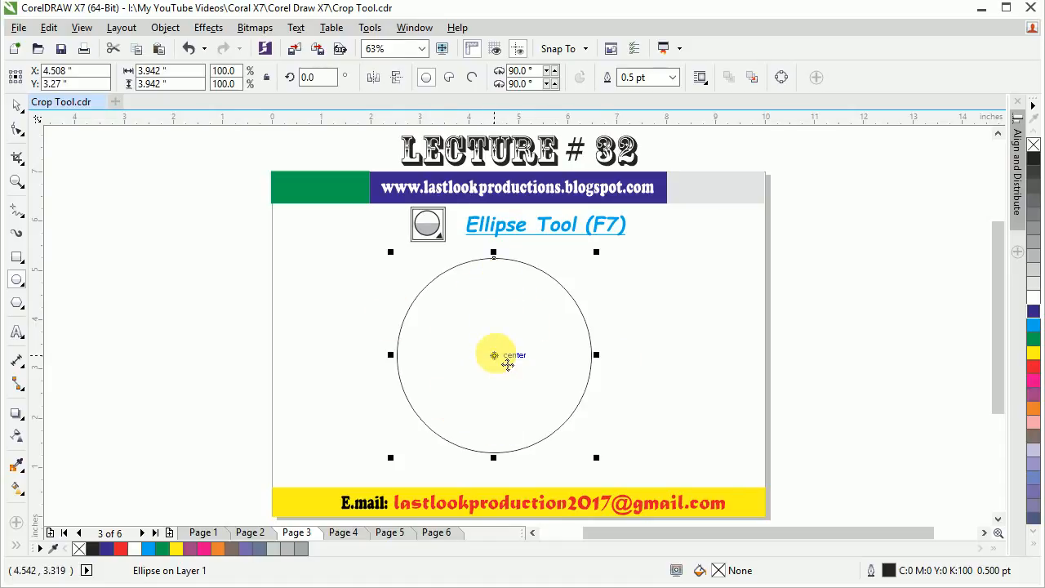
Step: Draw a second circle about 3.48 inches in diameter outward from the first circle's centre
left_click_drag(493, 355, 562, 426)
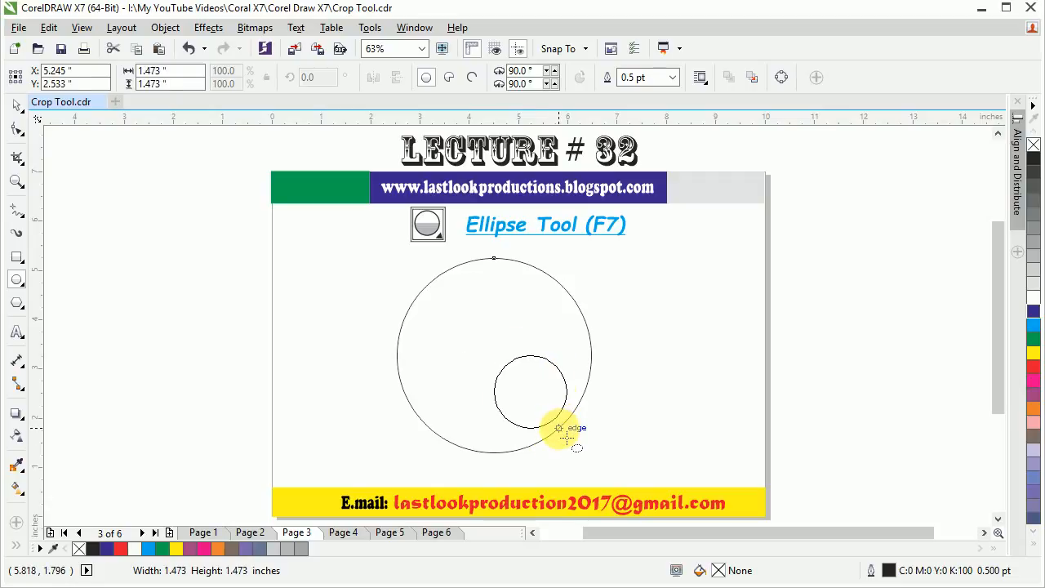
key("shift")
key("shift")
key("shift")
left_click_drag(560, 433, 586, 445)
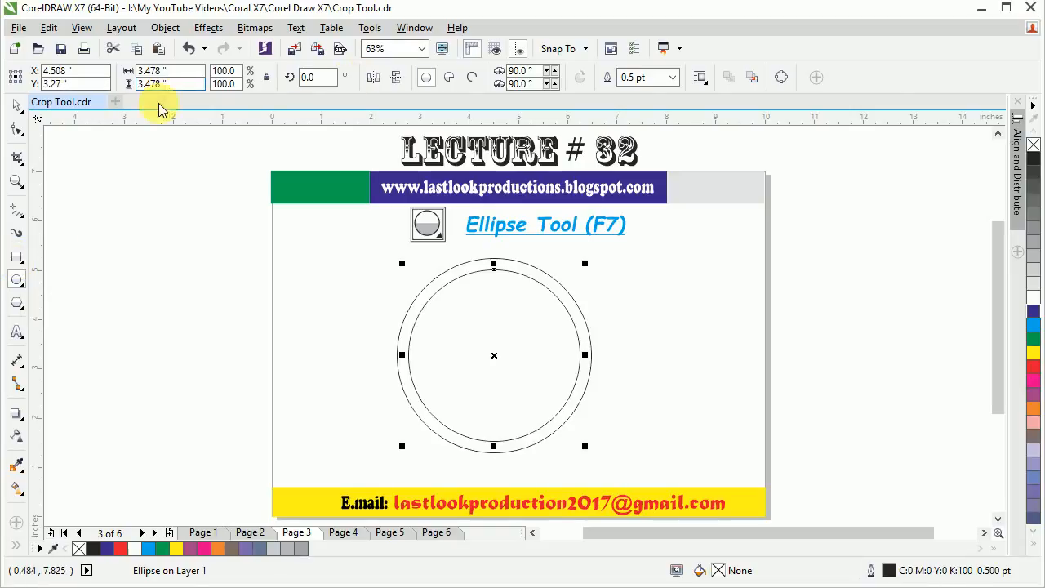
Step: Examine the inner circle's object size, scale factor and rotation angle settings
left_click(181, 75)
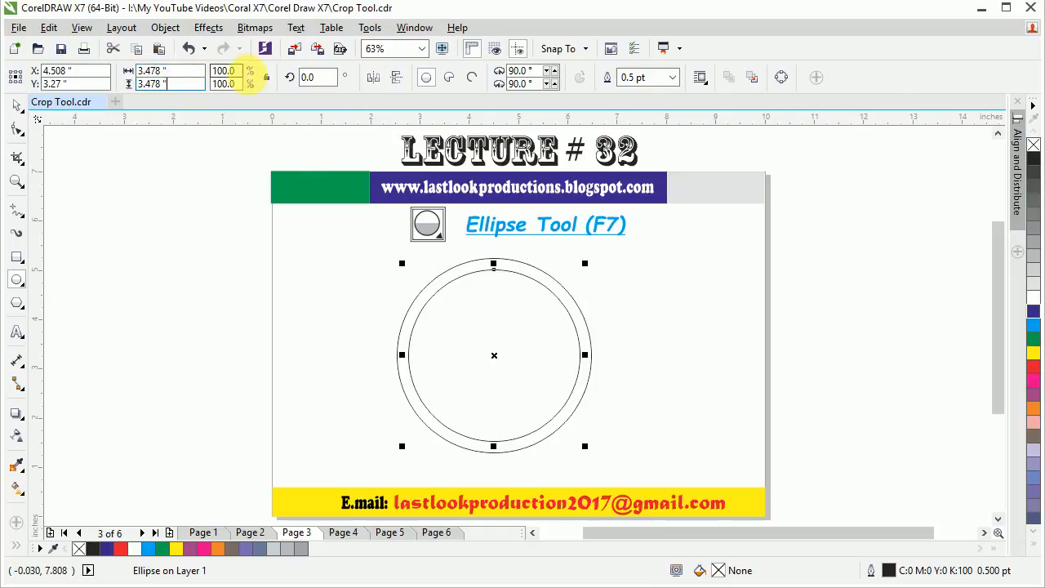
left_click(225, 72)
left_click(228, 84)
left_click(226, 71)
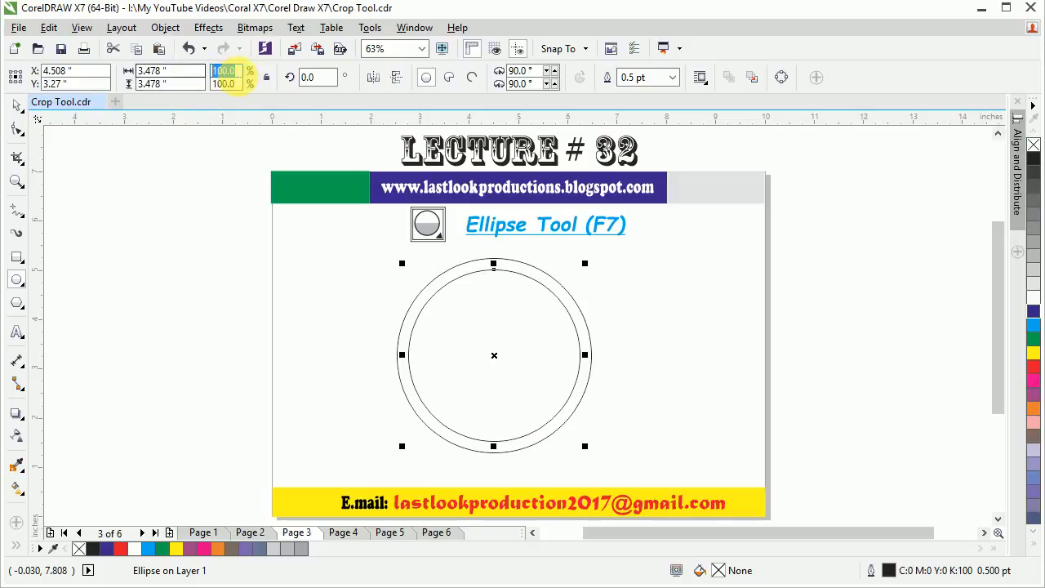
left_click(228, 84)
left_click(216, 73)
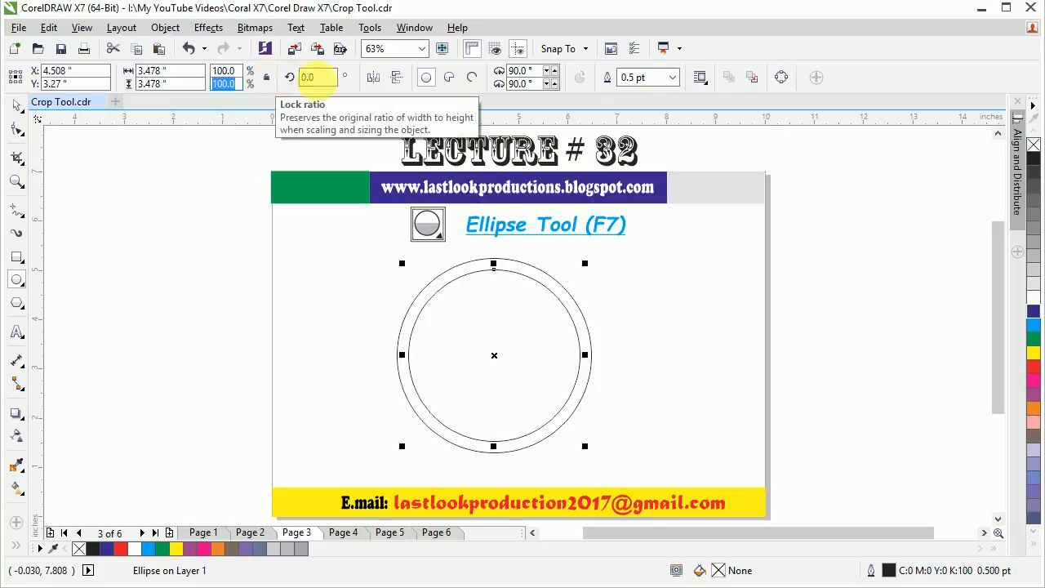
left_click(320, 79)
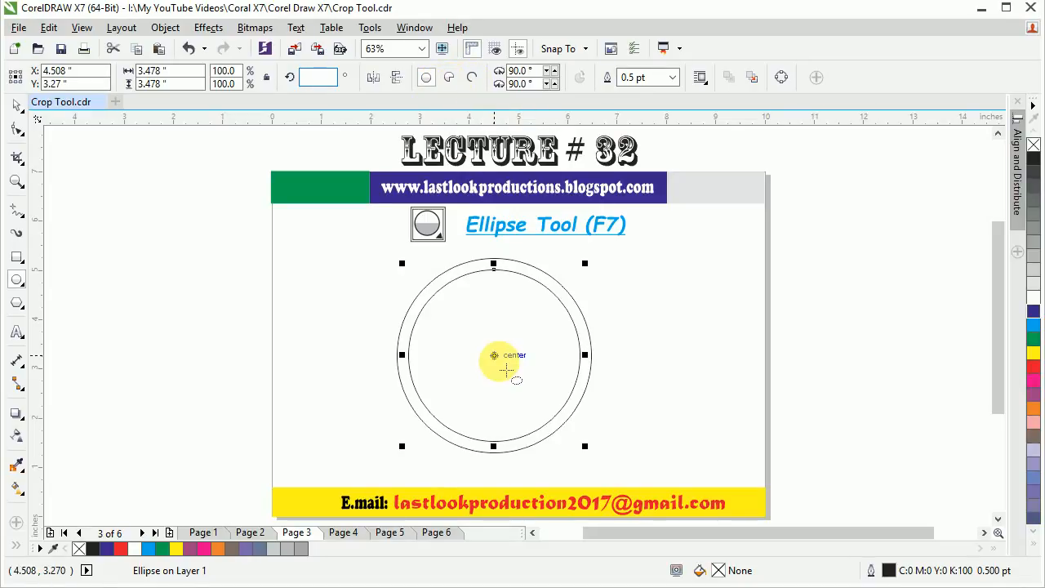
Step: Delete the inner circle
left_click(17, 107)
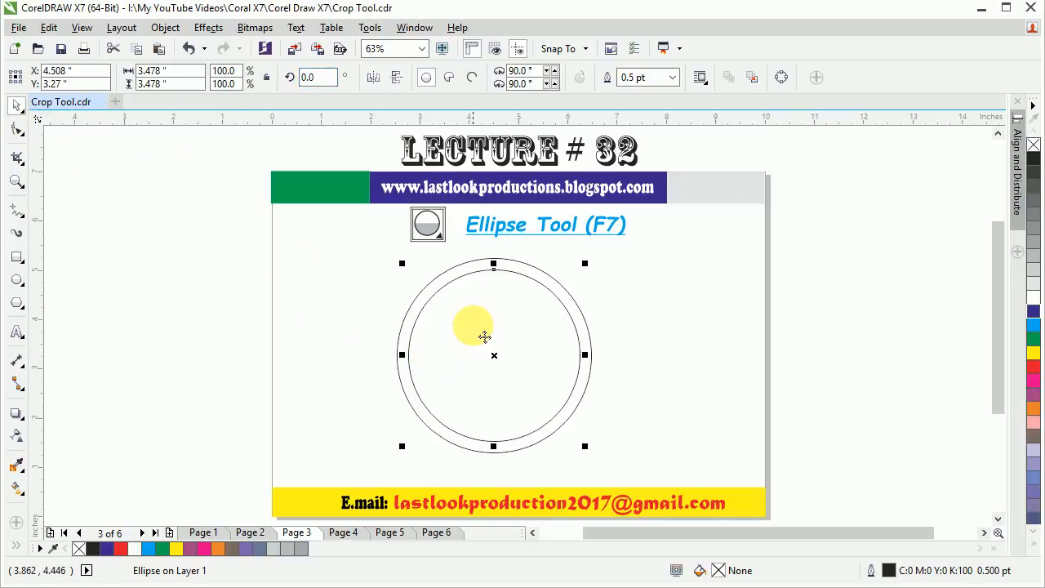
key("Delete")
Step: Set the remaining circle's outline width to 10 pt and convert the circle into a pie shape
left_click(487, 373)
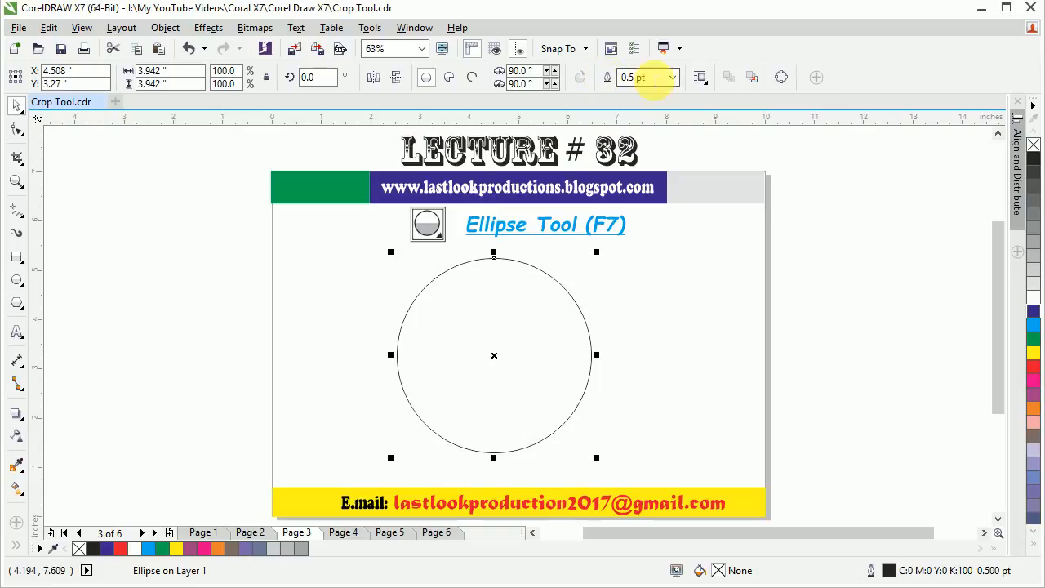
left_click(674, 78)
left_click(666, 171)
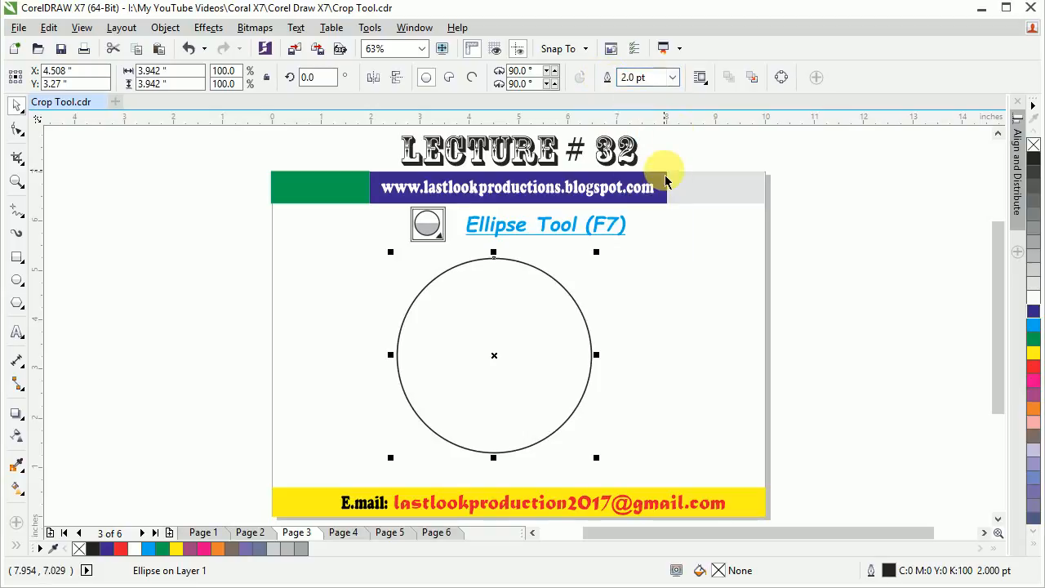
left_click(673, 78)
left_click(675, 223)
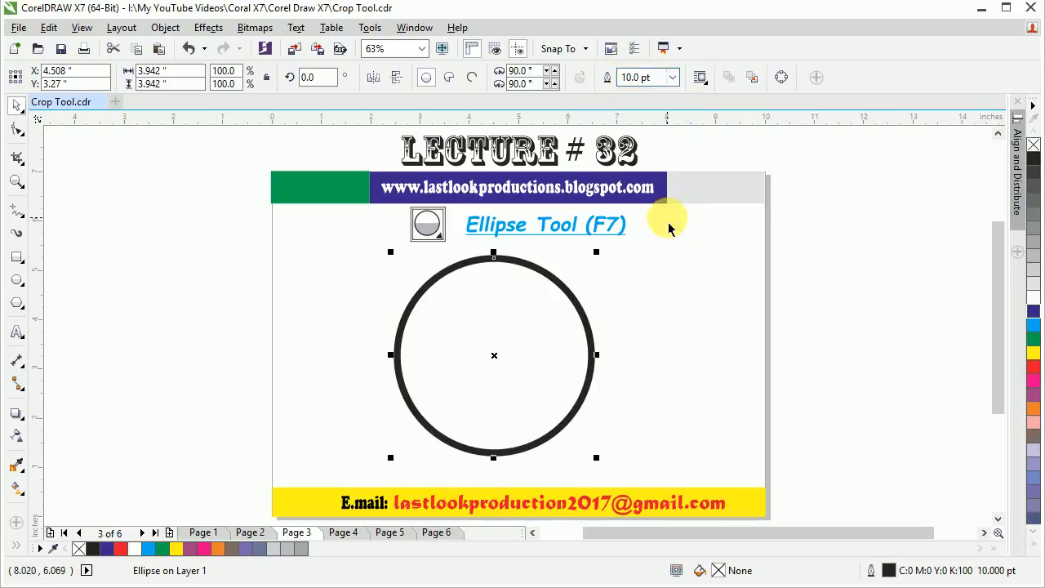
left_click(448, 79)
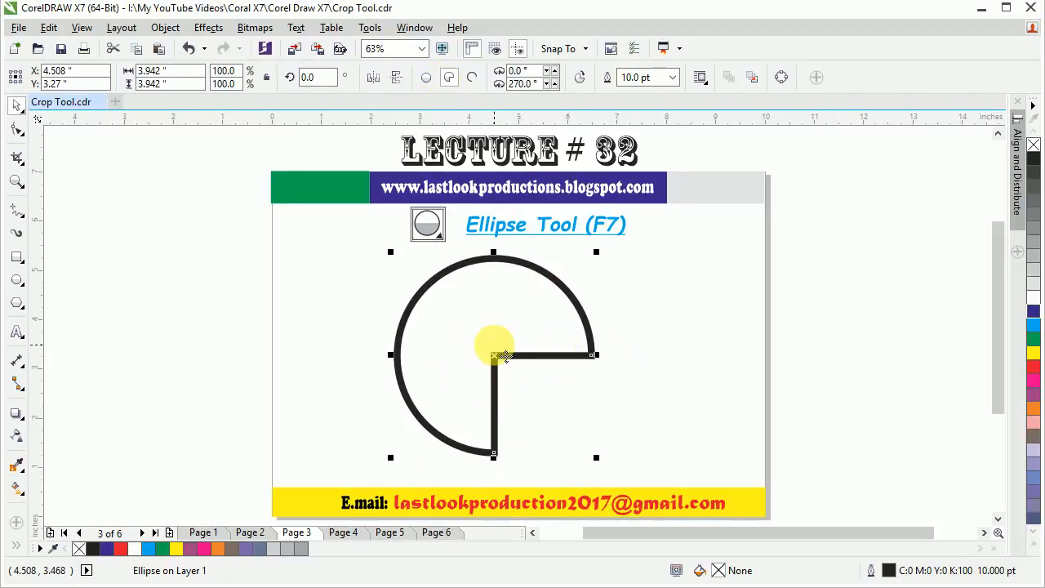
Step: Place a copy of the pie shape directly to the right of the original, at about X 8.65 in, Y 3.22 in
left_click_drag(506, 368, 709, 369)
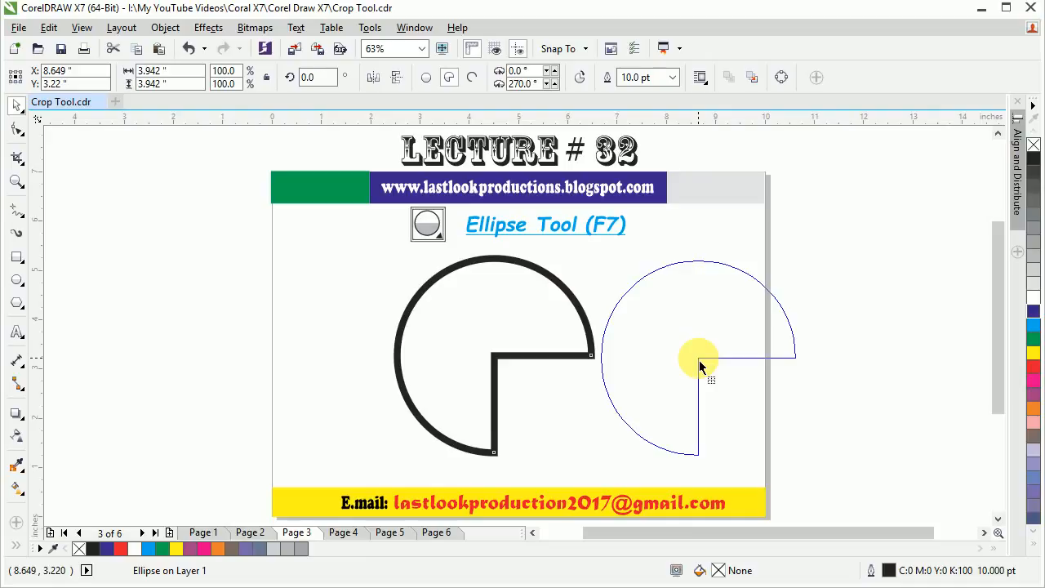
left_click_drag(698, 360, 699, 360)
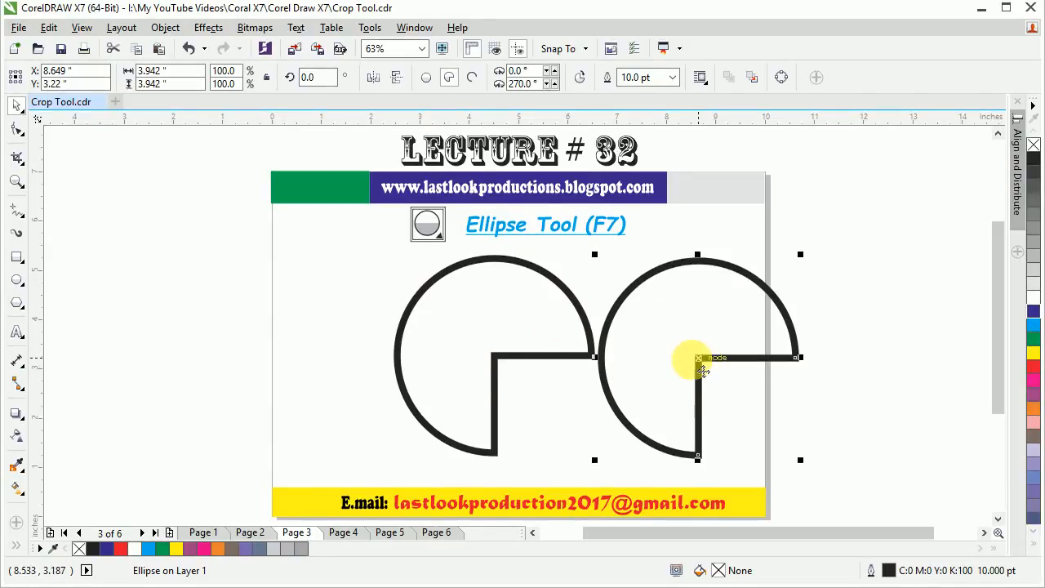
Step: Try mirroring the copied pie repeatedly, first horizontally and finally vertically
left_click(372, 79)
left_click(371, 79)
left_click(371, 80)
left_click(372, 79)
left_click(371, 79)
left_click(371, 79)
left_click(371, 79)
left_click(371, 79)
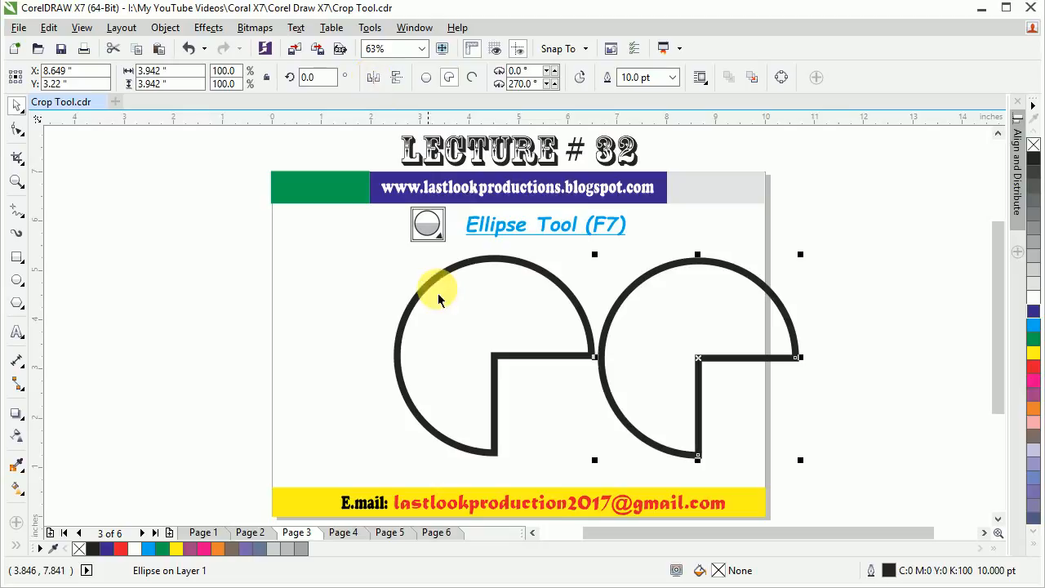
left_click(399, 77)
left_click(399, 77)
left_click(399, 77)
left_click(399, 76)
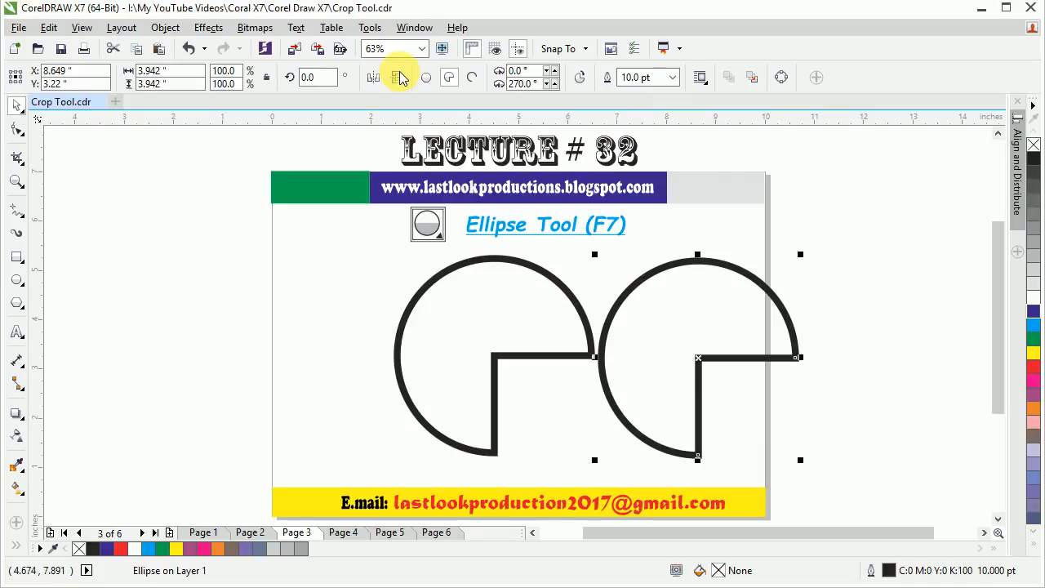
Step: Mirror the copied pie both horizontally and vertically, and move it left so its cut-out interlocks with the original's
left_click(375, 77)
left_click(399, 76)
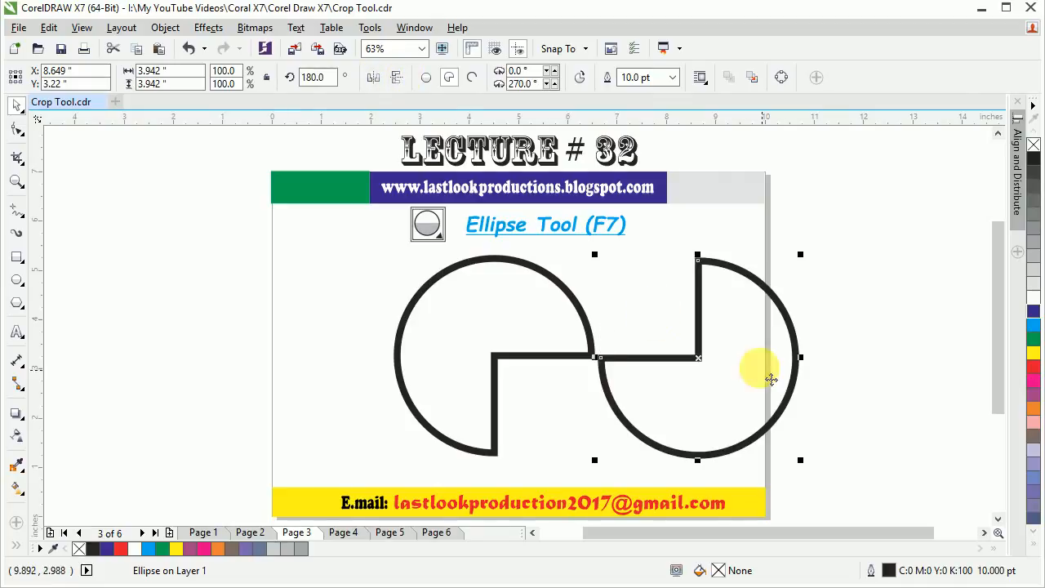
left_click_drag(706, 373, 598, 362)
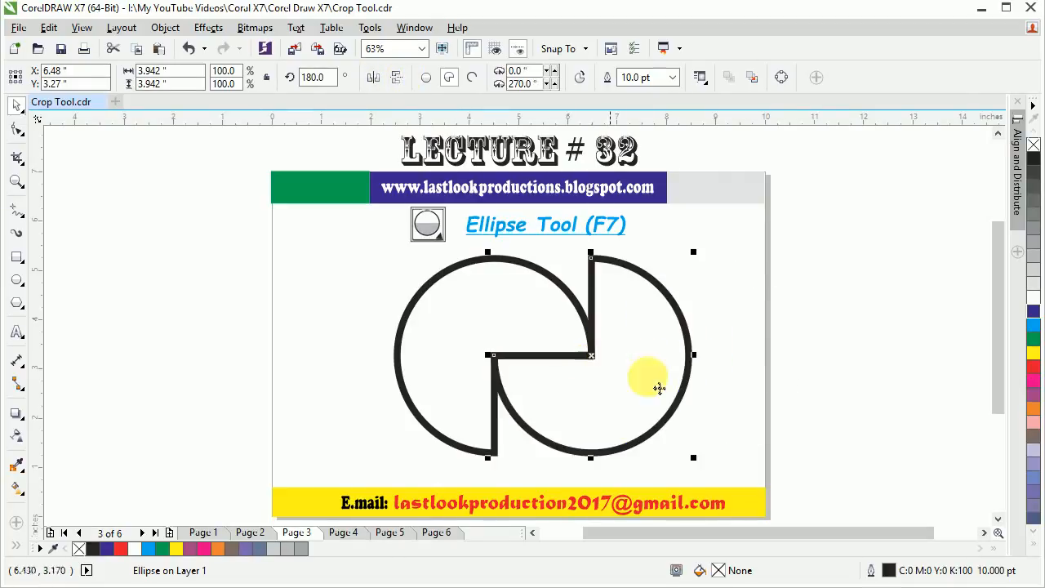
Step: Delete the original pie on the left of the interlocked pair
left_click(799, 349)
left_click_drag(322, 253, 748, 480)
left_click(657, 341)
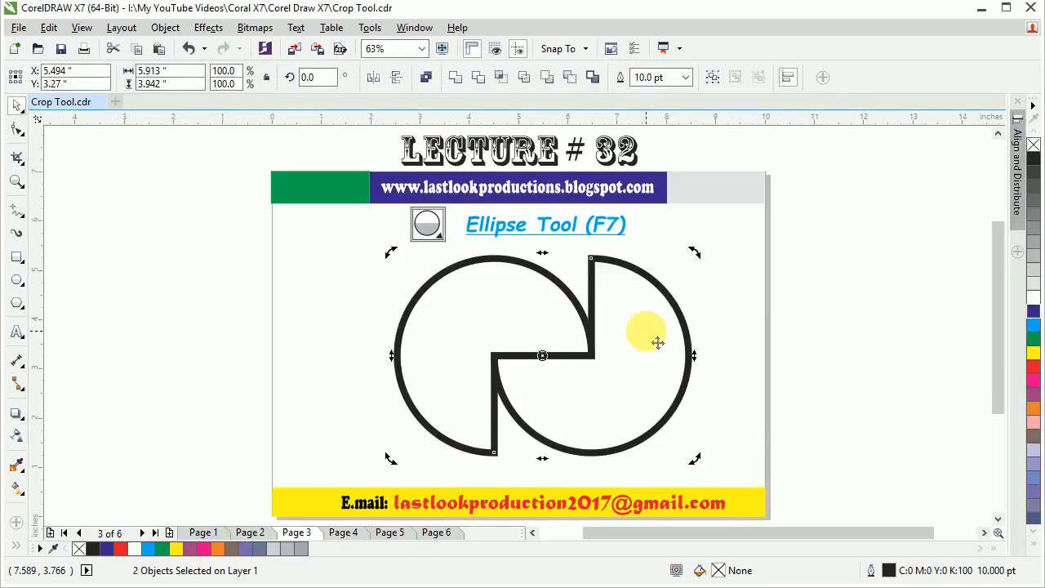
left_click(494, 329)
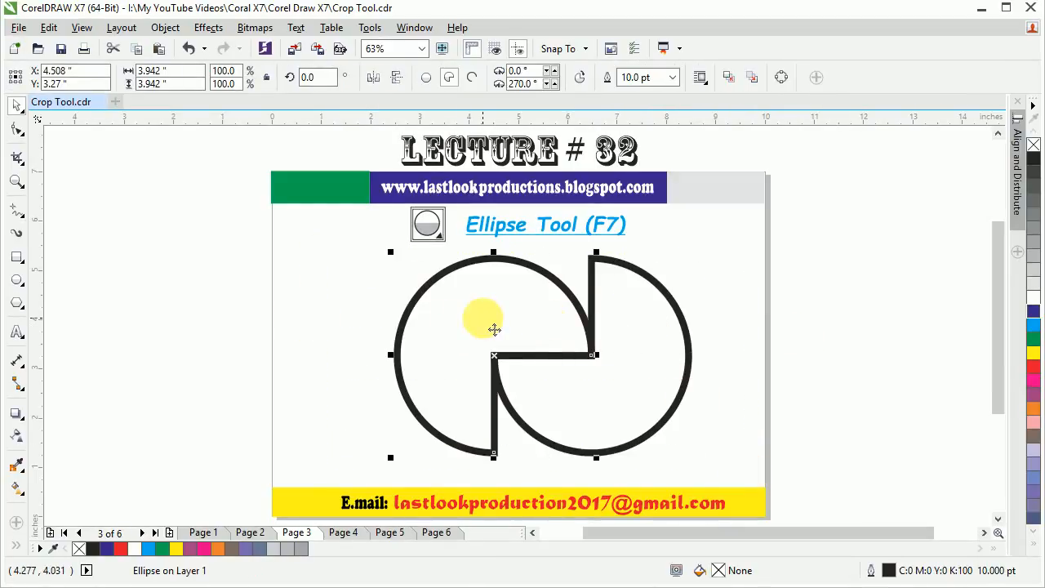
key("Delete")
Step: Mirror the remaining pie horizontally and vertically, and move it left to about X 4.76 in, Y 3.17 in
left_click(604, 351)
left_click(371, 77)
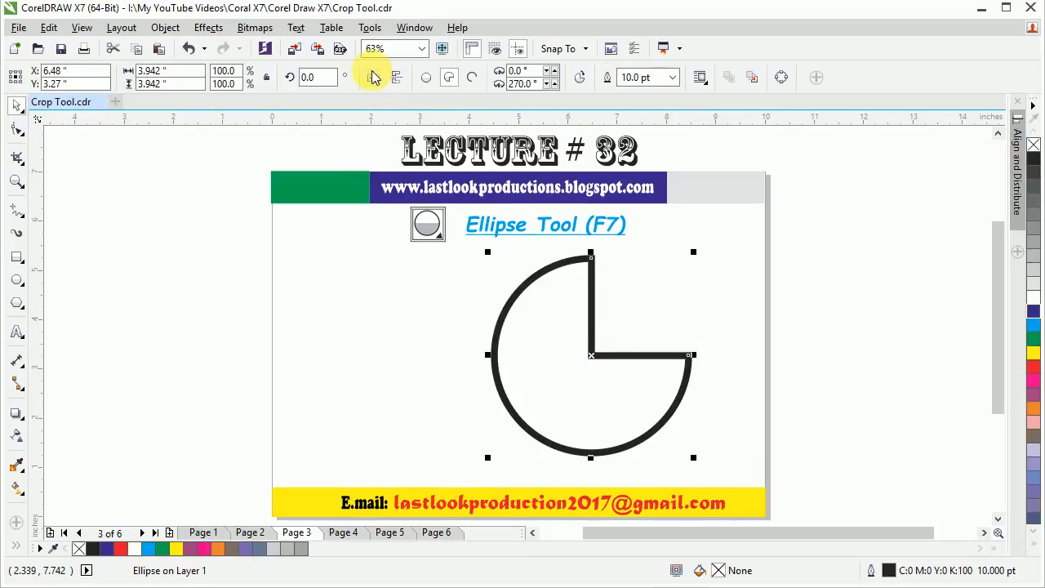
left_click(399, 80)
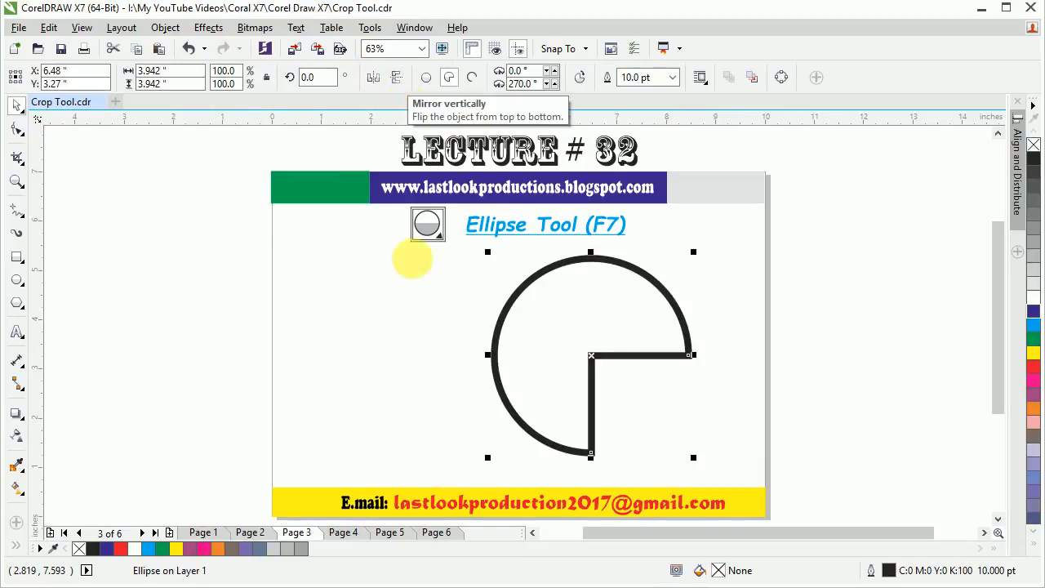
left_click(581, 348)
left_click_drag(601, 369, 514, 368)
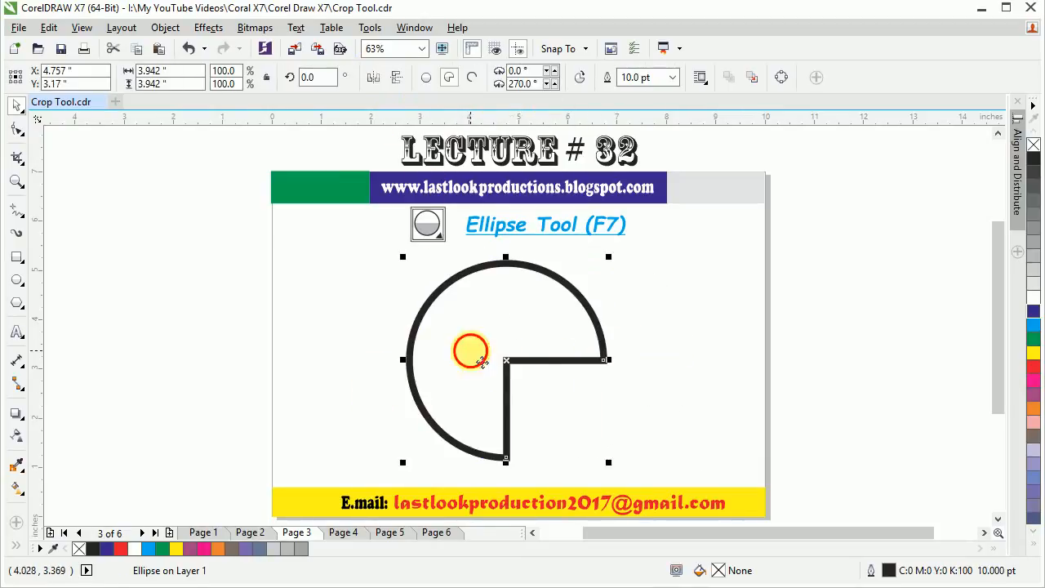
Step: Rotate the pie counterclockwise by about 35.75° and scale it to about 97.8%, so its opening faces right
left_click(478, 362)
left_click_drag(415, 271, 366, 344)
left_click(341, 356)
left_click(584, 306)
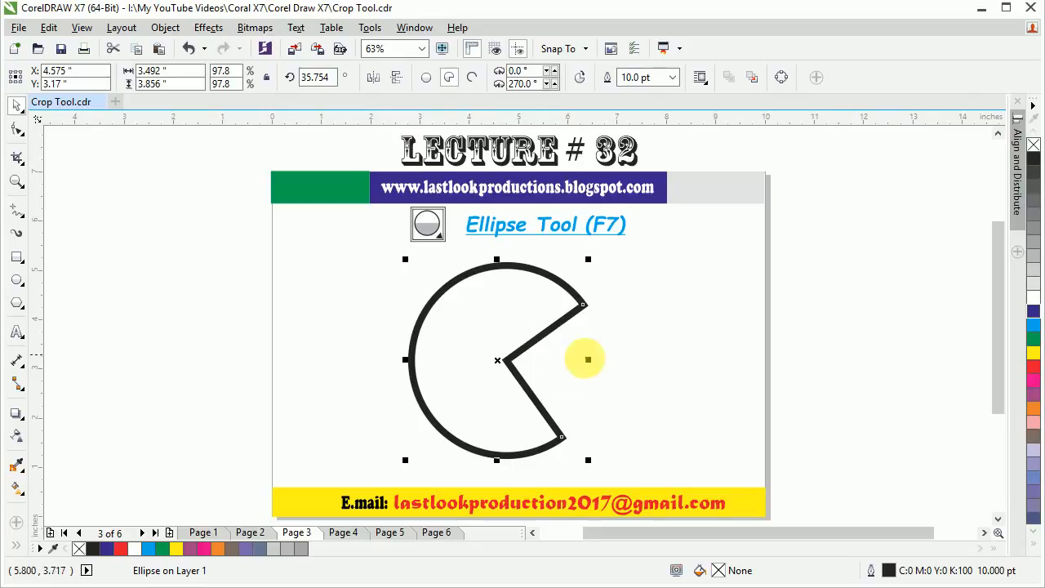
Step: Try the pie as an arc and convert it back into a pie
left_click(473, 77)
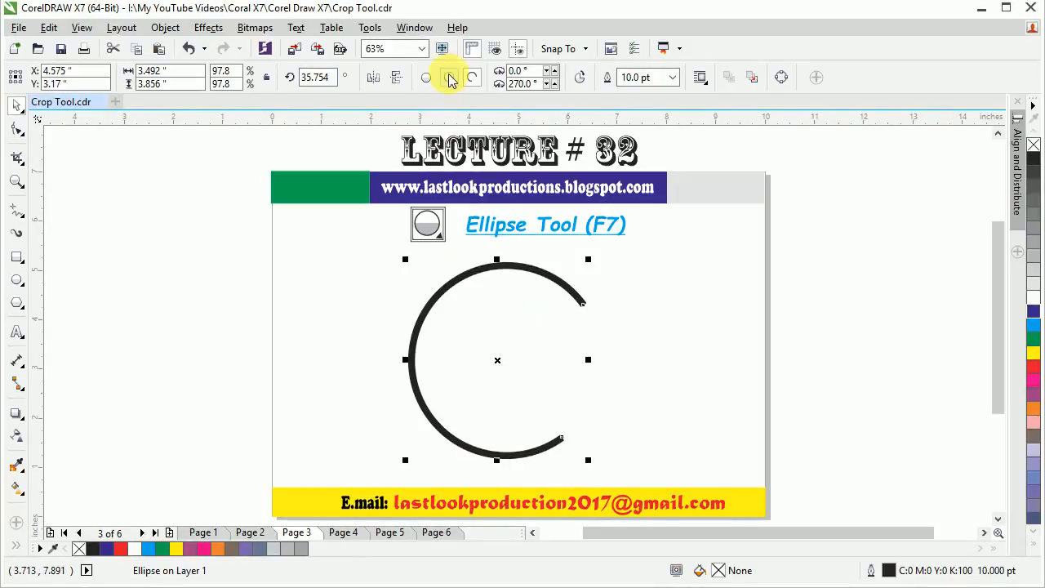
left_click(450, 78)
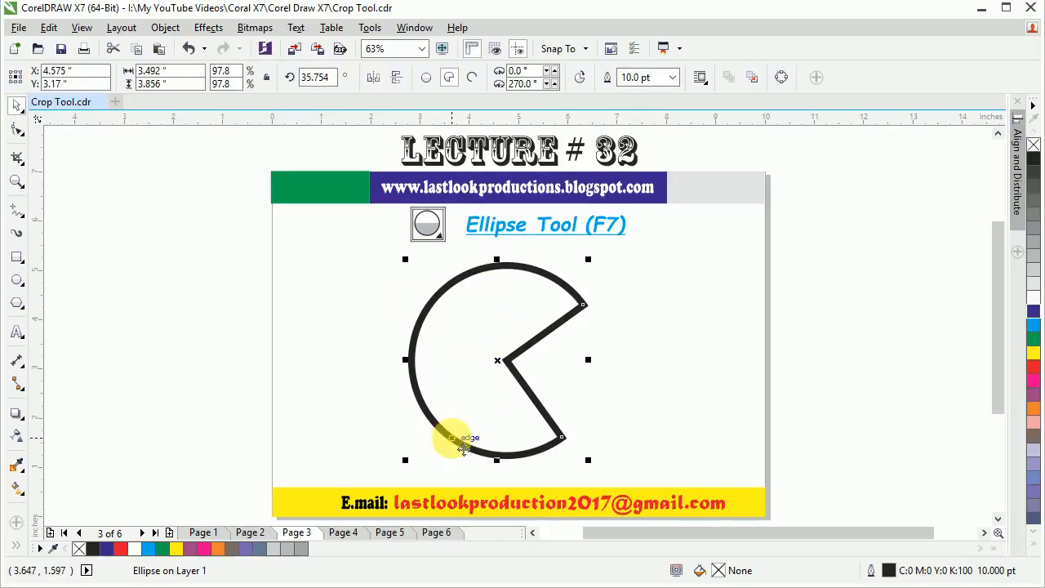
Step: Set the pie's starting angle to 5° and finally to 20°
left_click(523, 71)
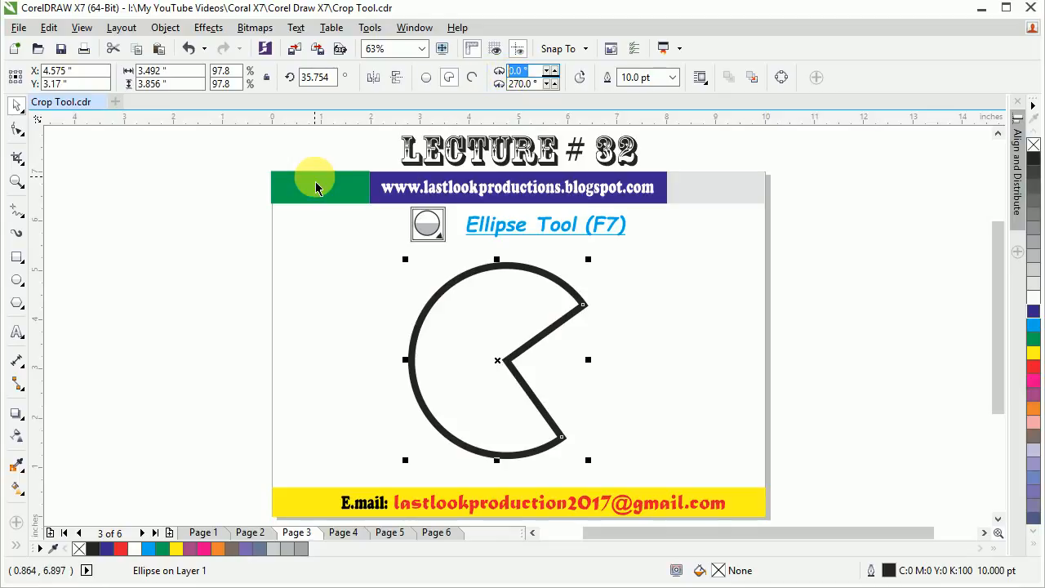
type("5")
key("Return")
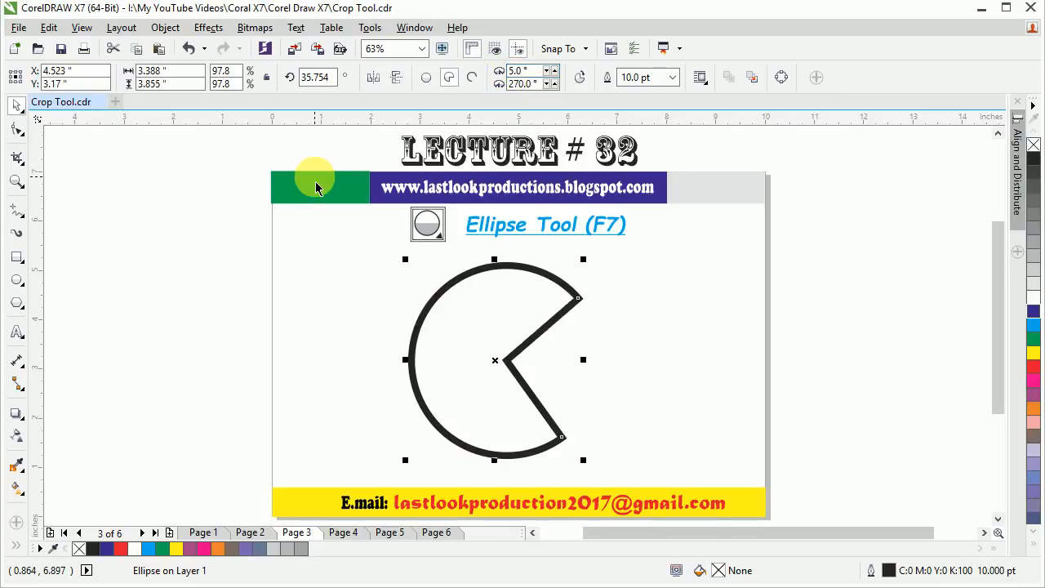
left_click(523, 71)
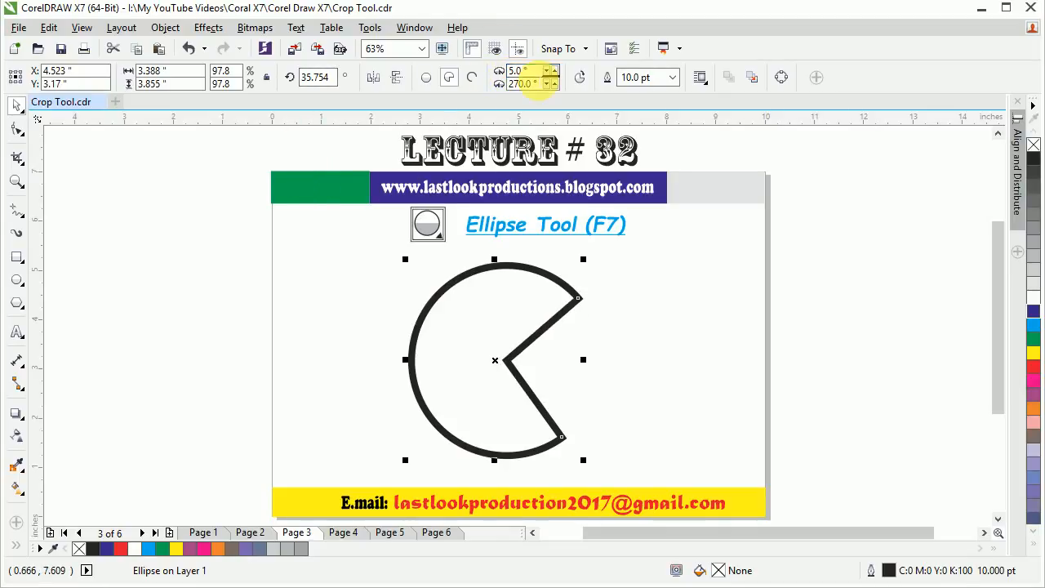
type("20")
key("Return")
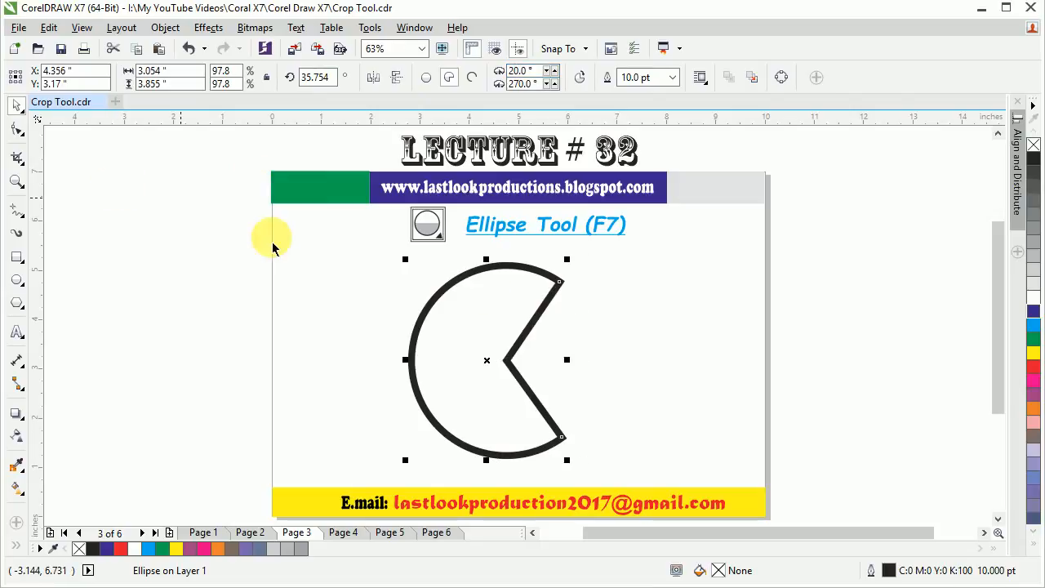
Step: Try an ending angle of 10° on the pie and return it to 270°
left_click(526, 84)
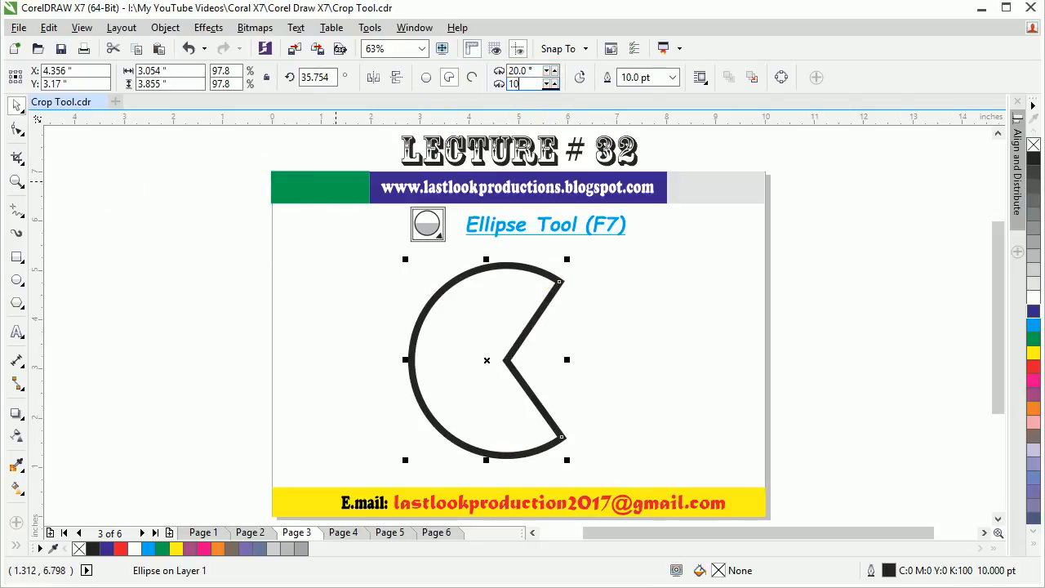
key("Return")
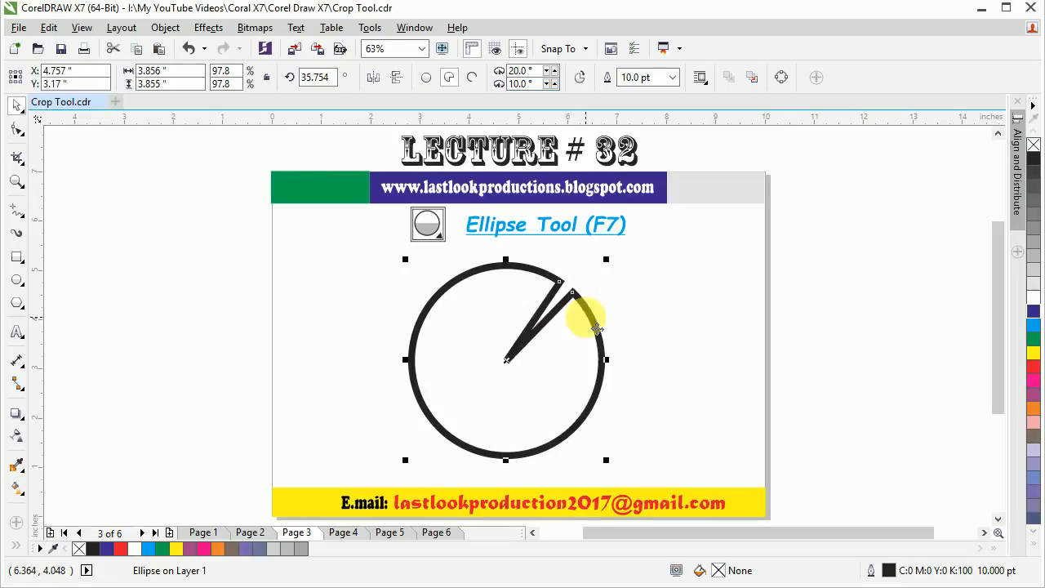
left_click(521, 71)
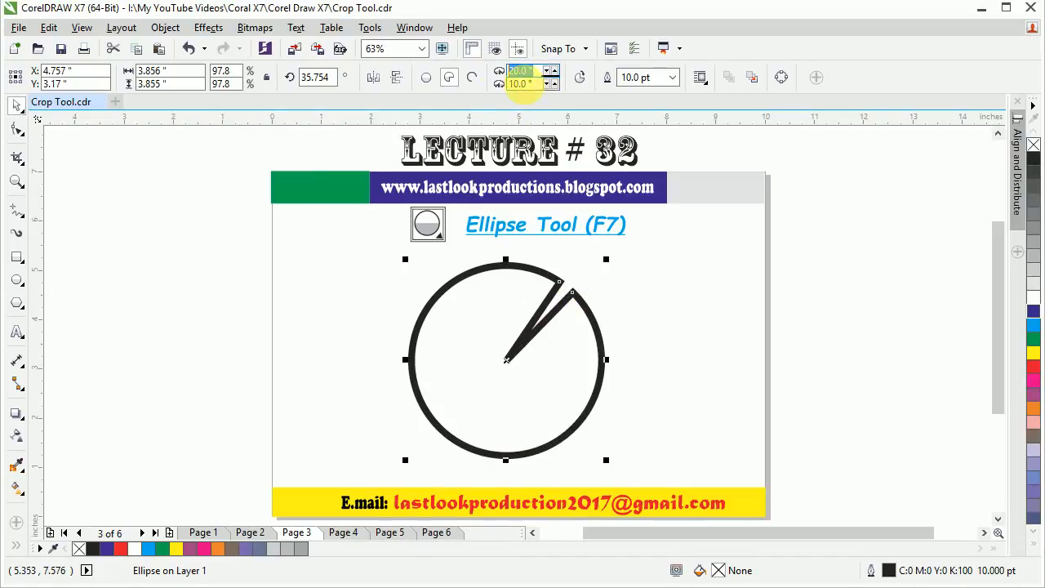
left_click(519, 83)
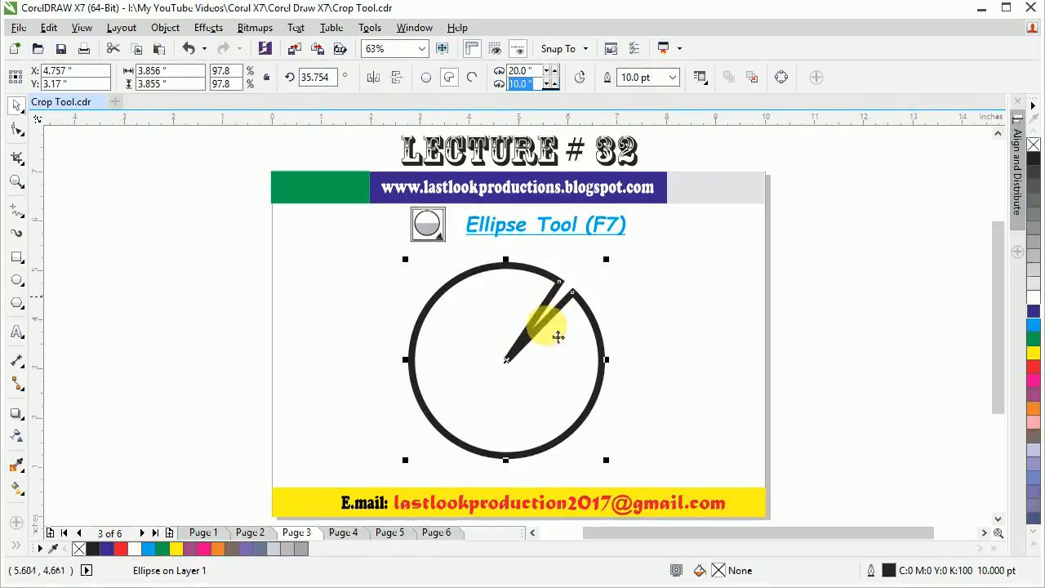
type("270")
left_click(361, 293)
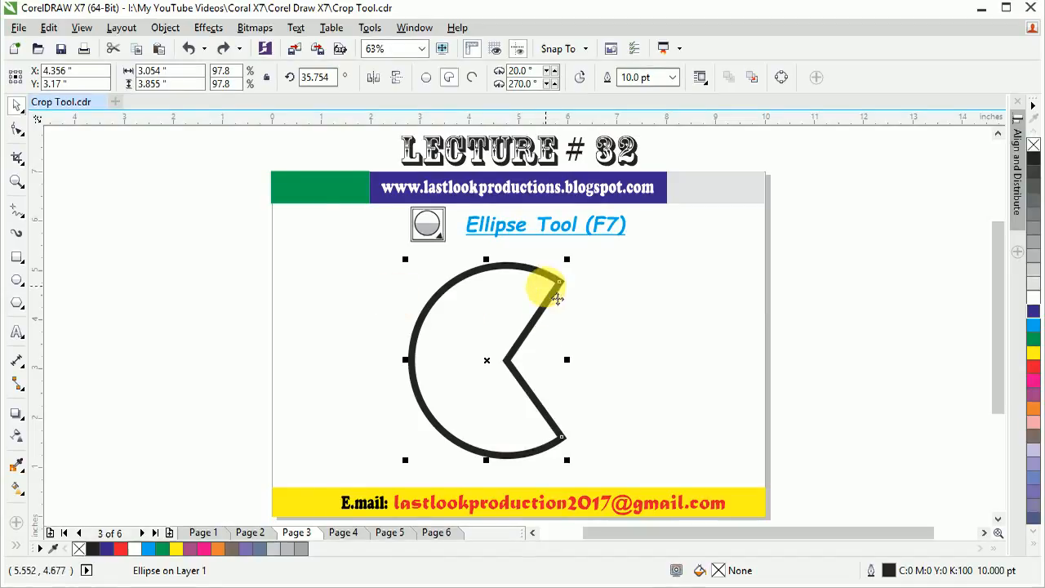
Step: Examine the pie's text wrapping styles, and activate the Ellipse tool with nothing selected
left_click(699, 76)
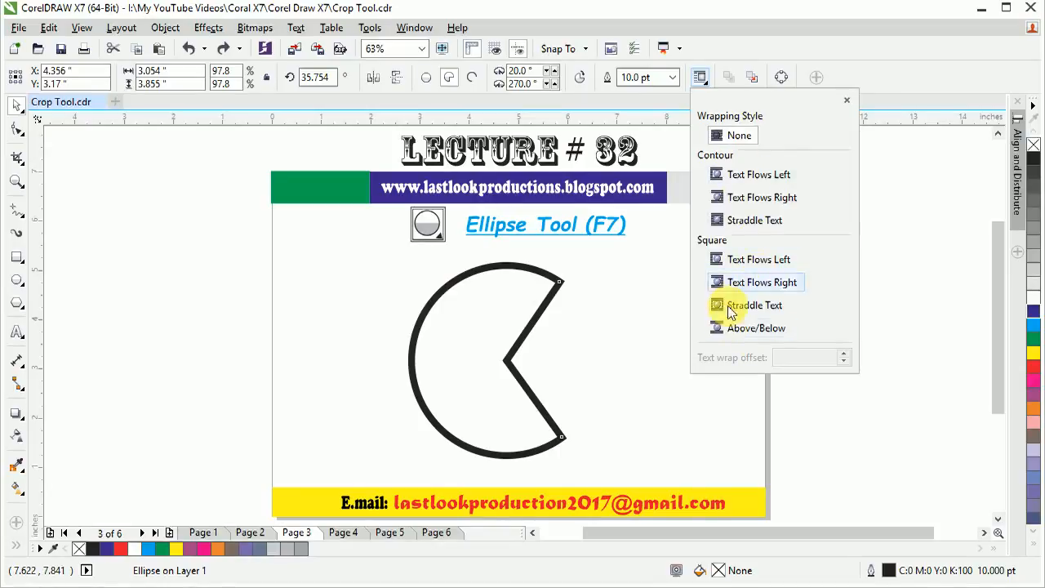
left_click(846, 100)
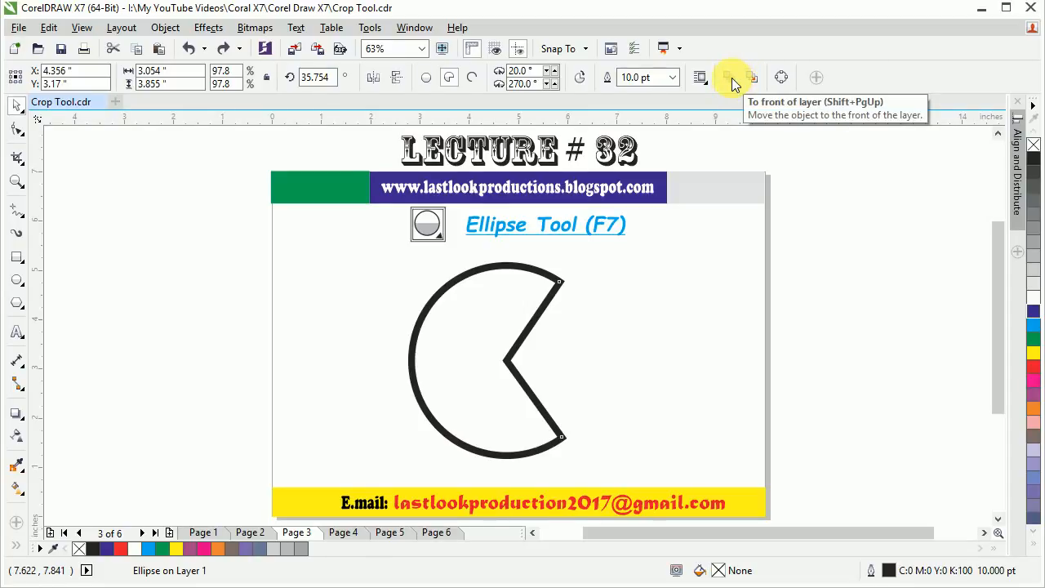
left_click(295, 145)
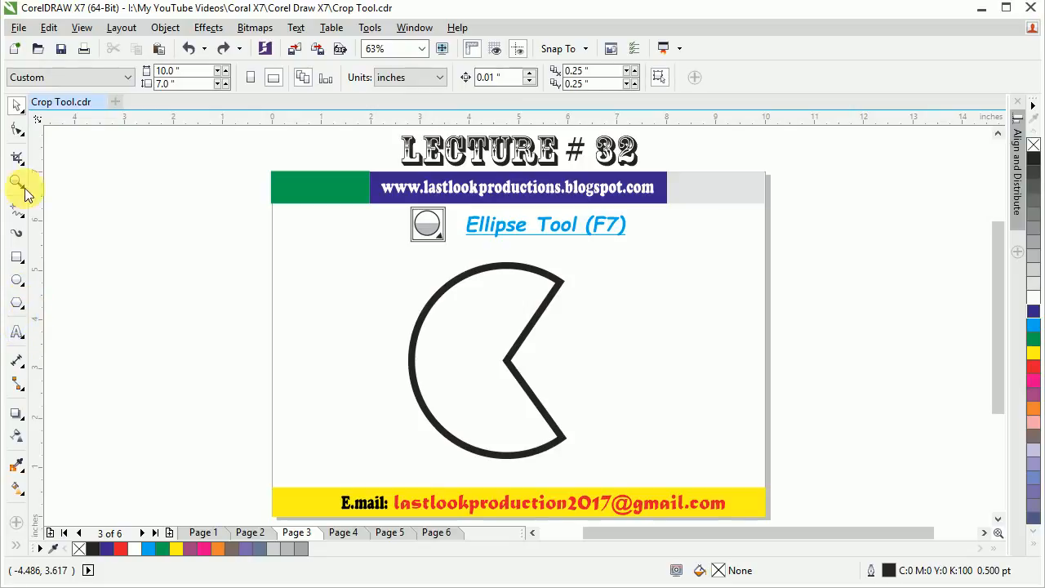
left_click(16, 279)
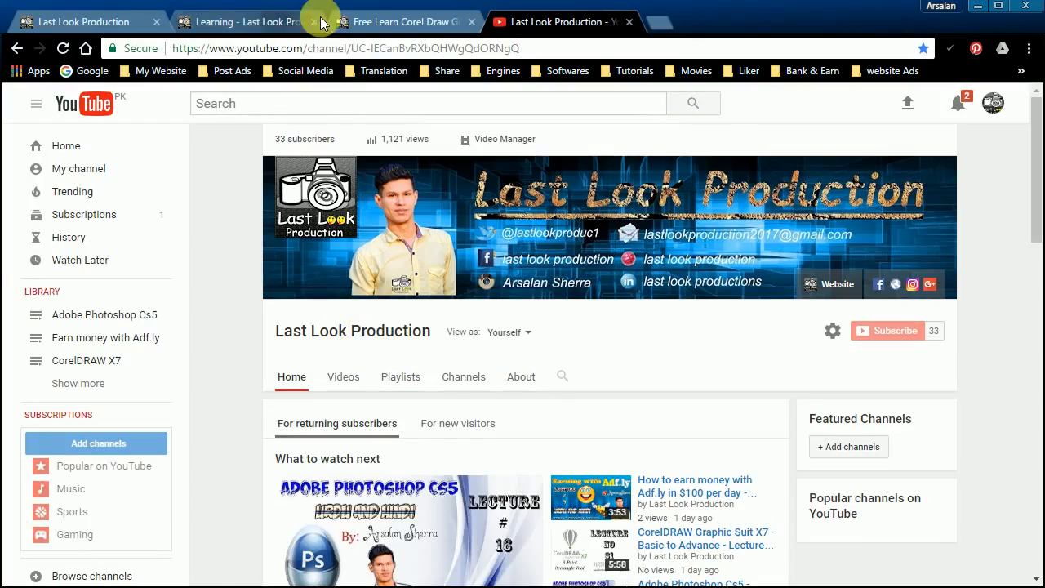
Step: Look through the "Free Learn Corel Draw Graphic suit X7" blog page in the browser, and return to CorelDRAW with the Pick tool
left_click(330, 22)
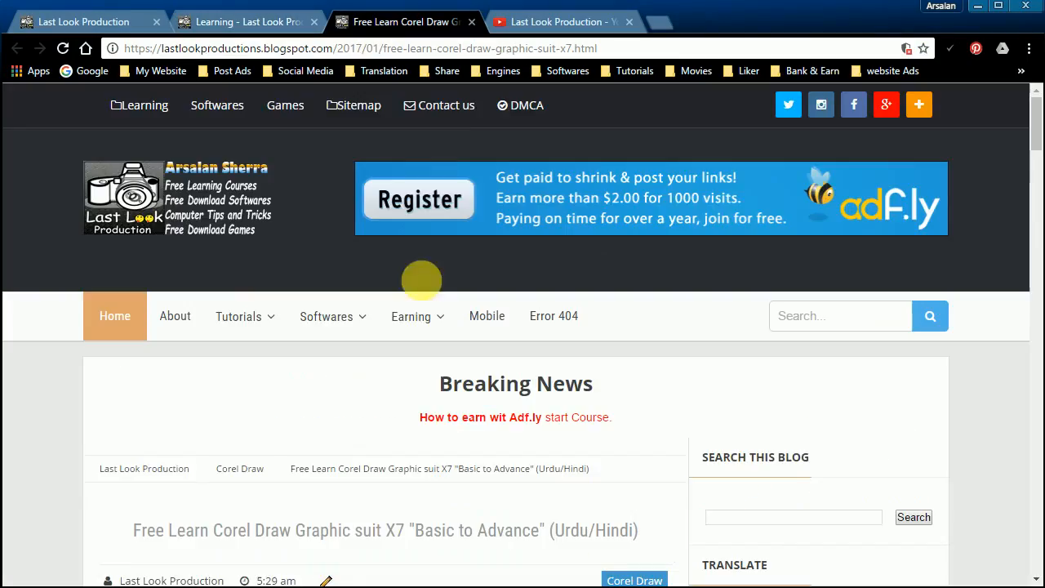
scroll(409, 419, "down", 15)
scroll(415, 420, "down", 6)
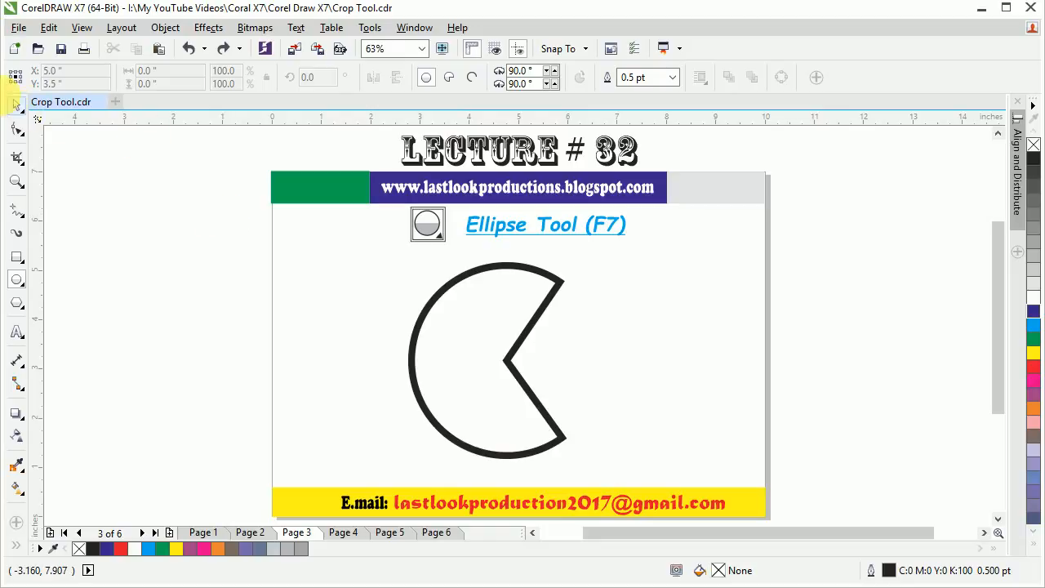
left_click(16, 105)
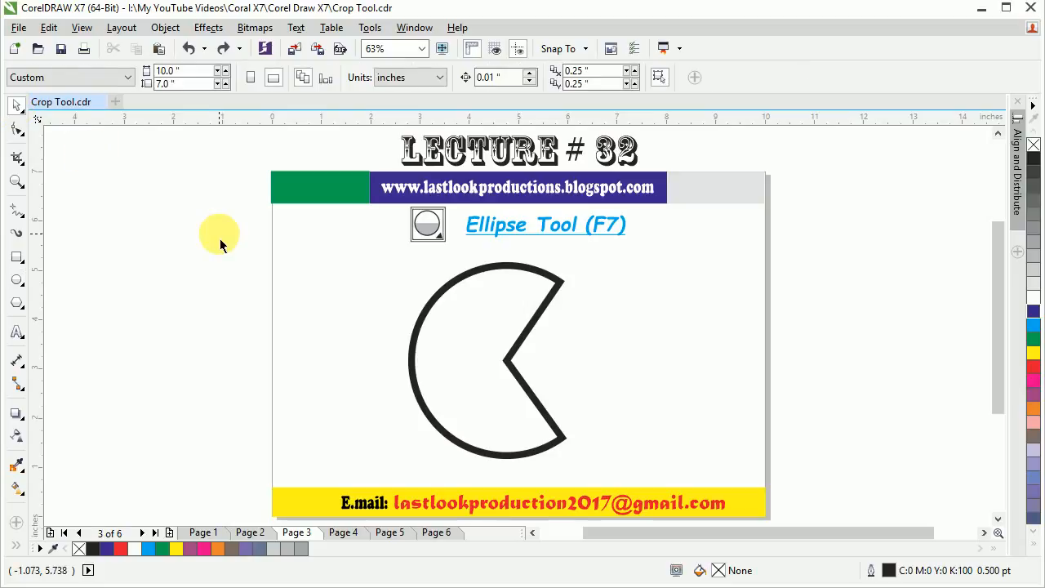